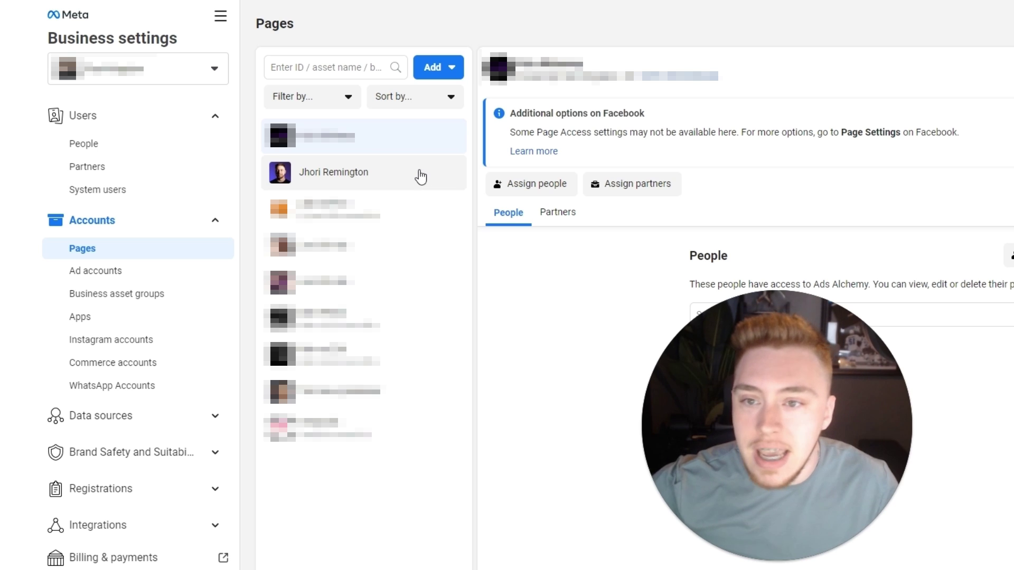
Draft a new Facebook Page named Cookies in the Food & Drink category, and discard it without creating the Page
left_click(445, 72)
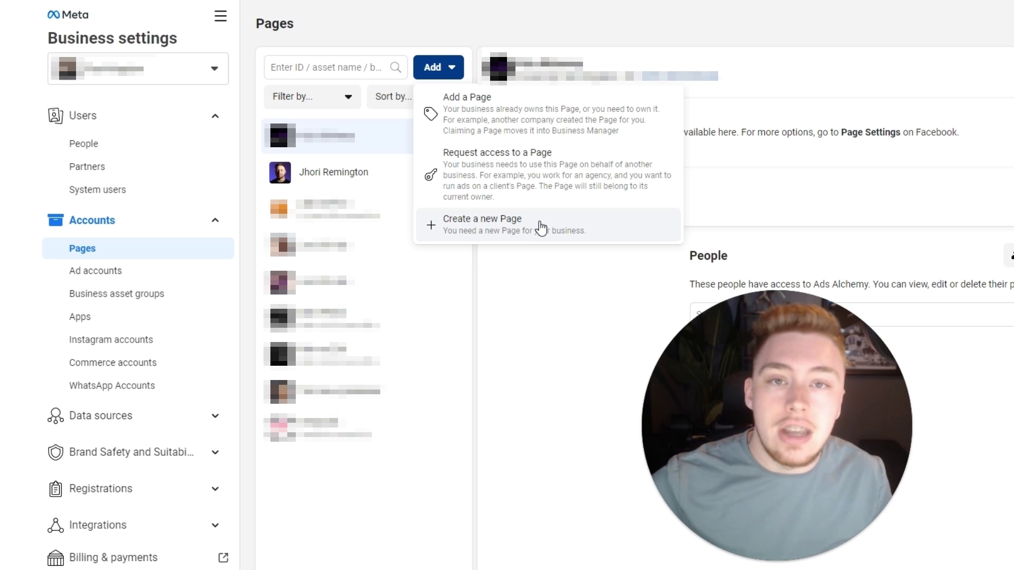
left_click(541, 228)
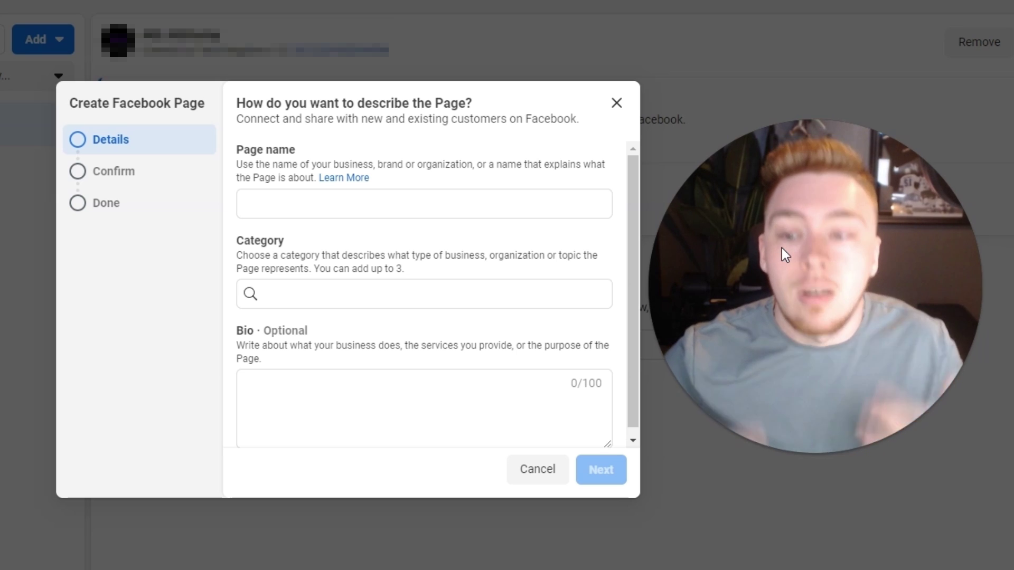
left_click(439, 199)
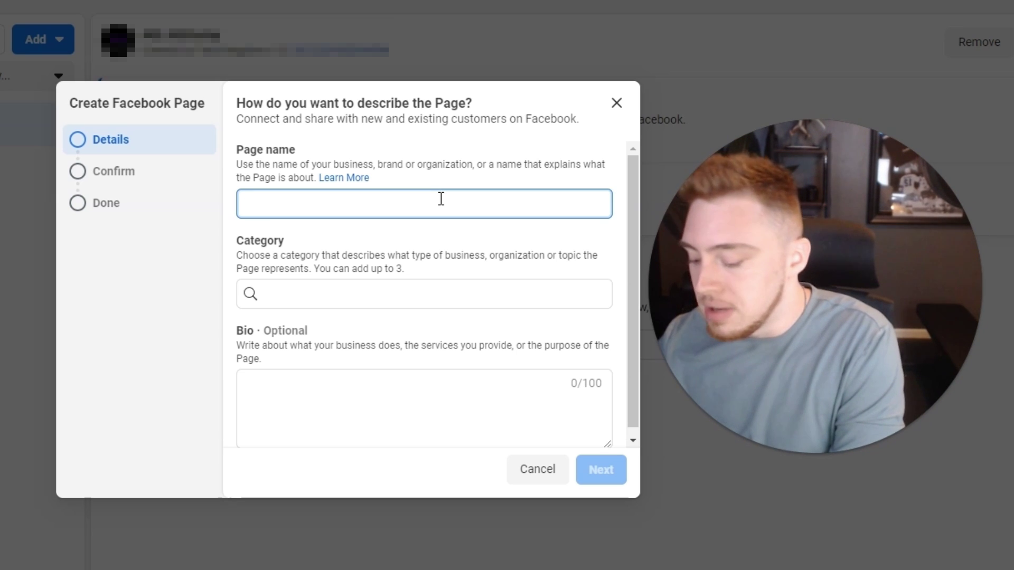
type("Cookies")
left_click(407, 294)
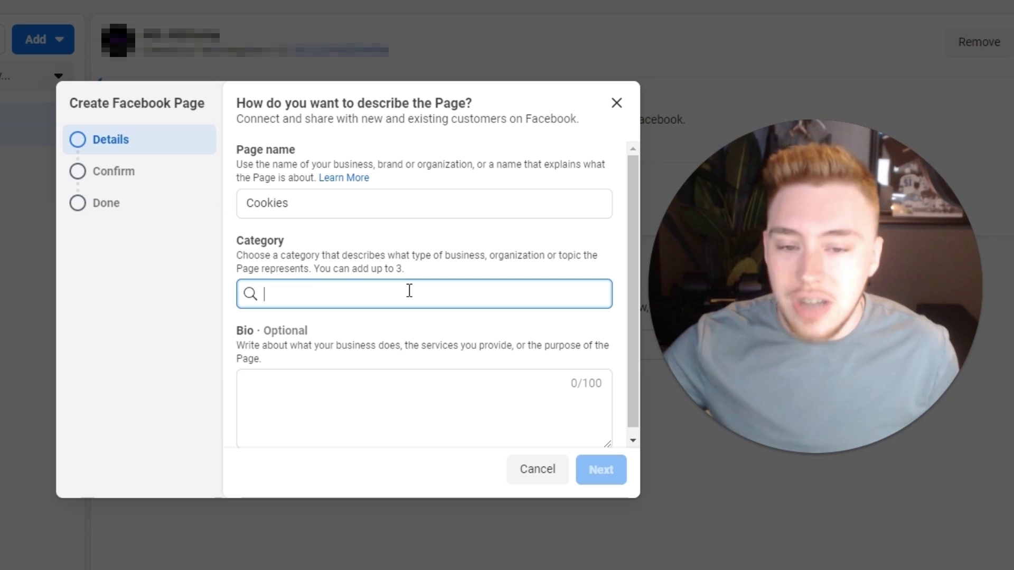
type("fo")
left_click(321, 359)
left_click(390, 383)
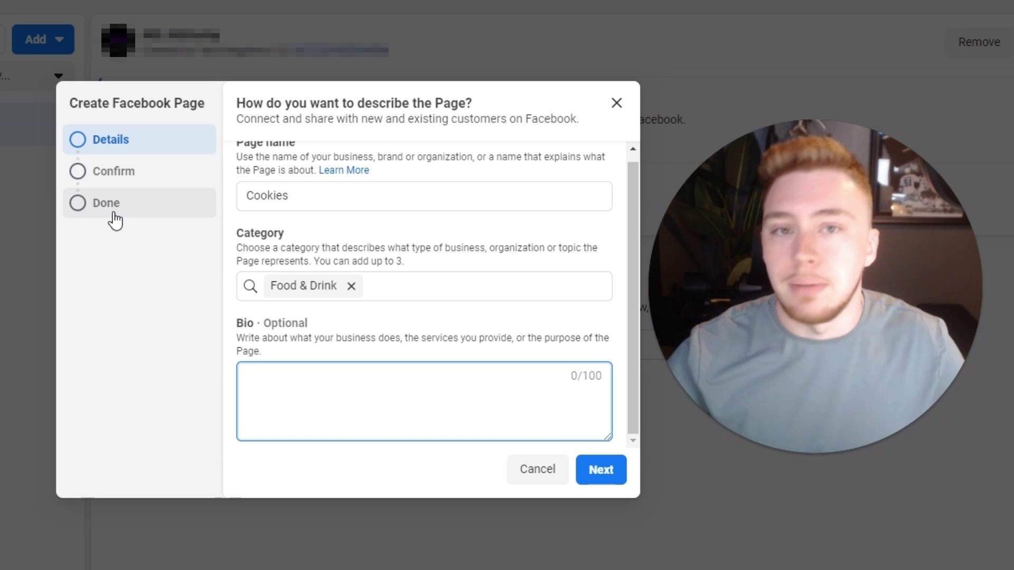
left_click(617, 109)
Review the name, time zone and currency fields for creating a new ad account, and close the form without submitting
left_click(105, 261)
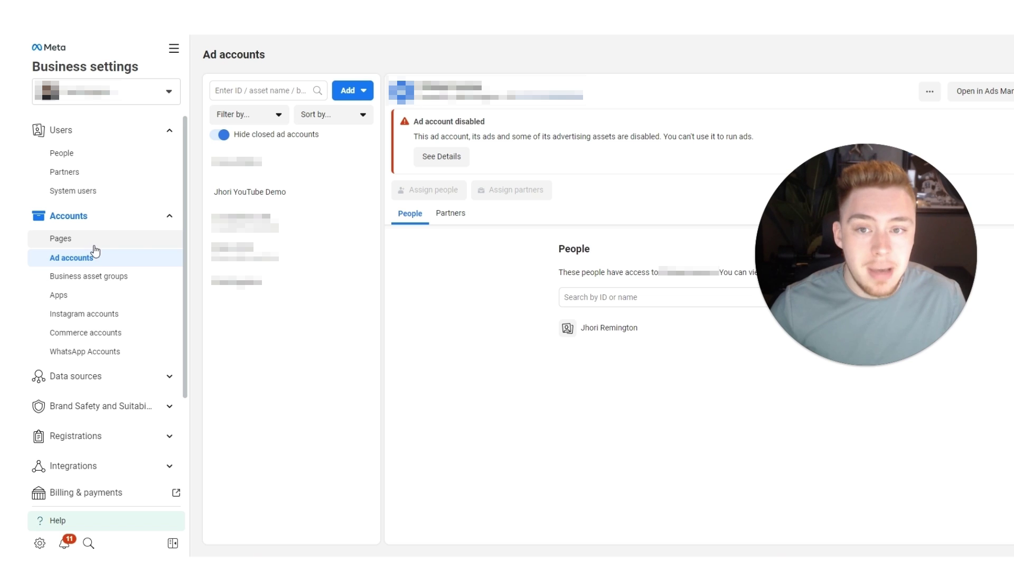
left_click(365, 95)
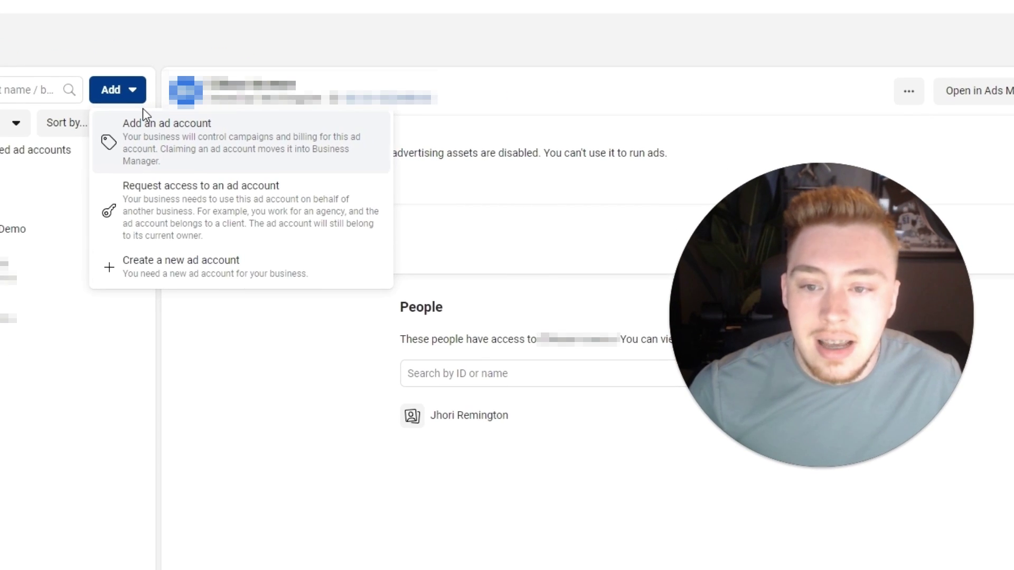
left_click(180, 264)
left_click(350, 278)
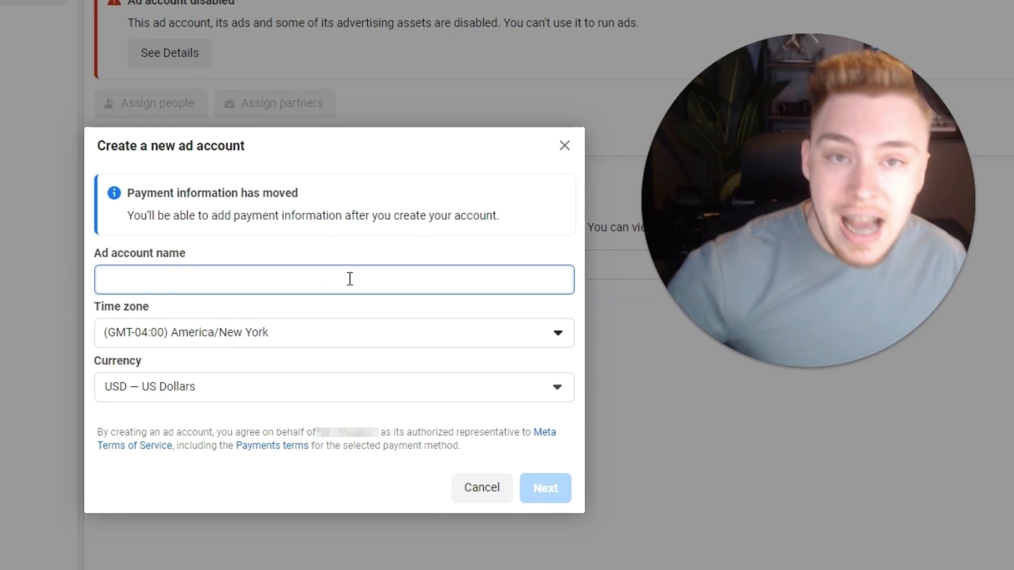
left_click(364, 333)
left_click(373, 391)
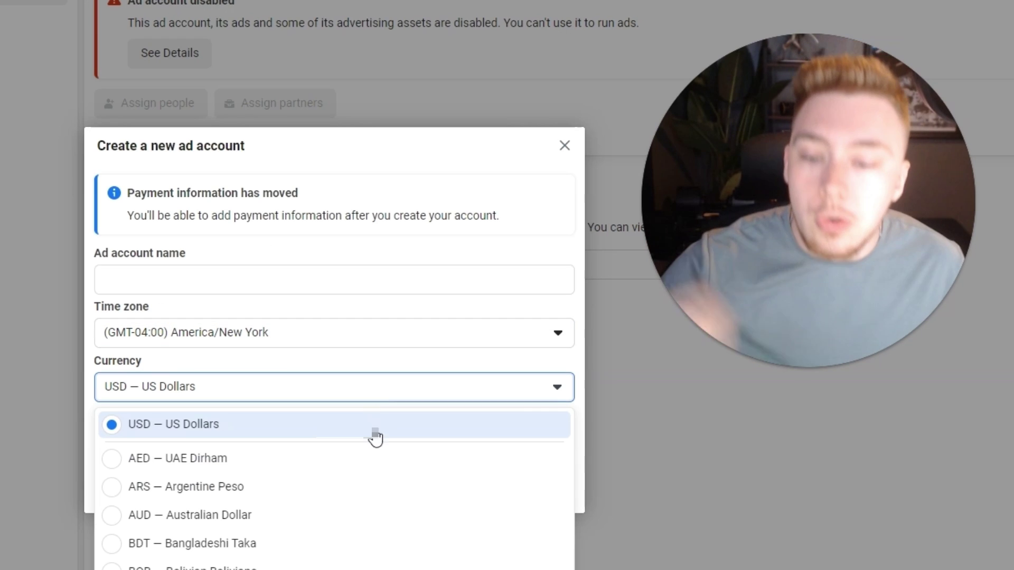
left_click(531, 222)
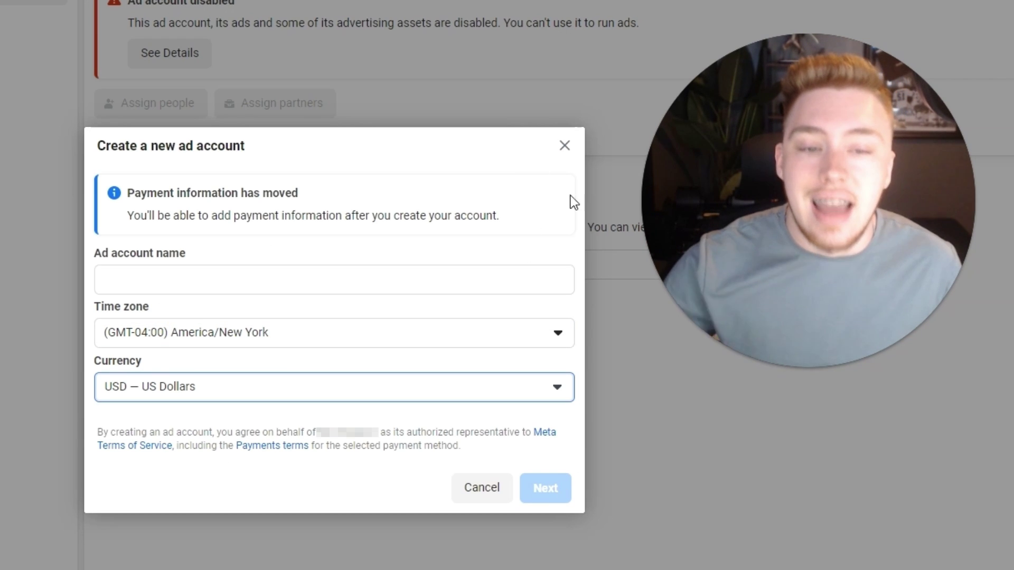
left_click(564, 146)
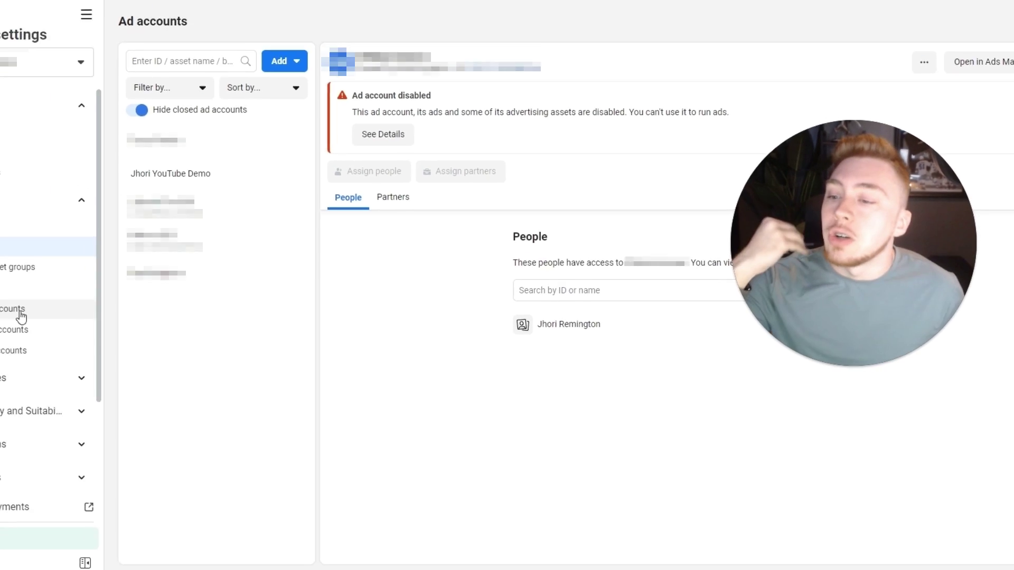
View the dialog for connecting an Instagram account to the business portfolio, and close it without connecting one
left_click(18, 316)
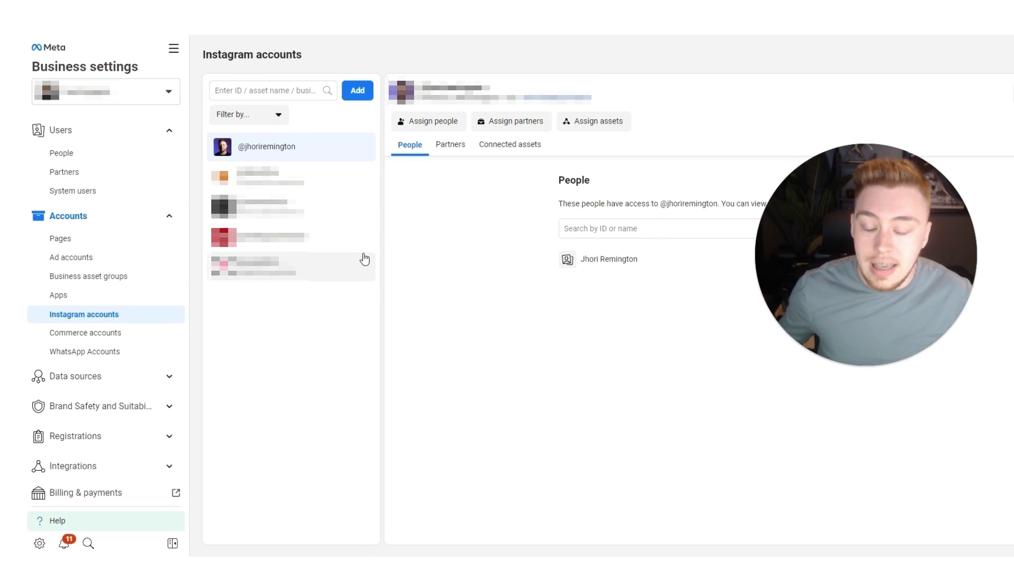
left_click(358, 90)
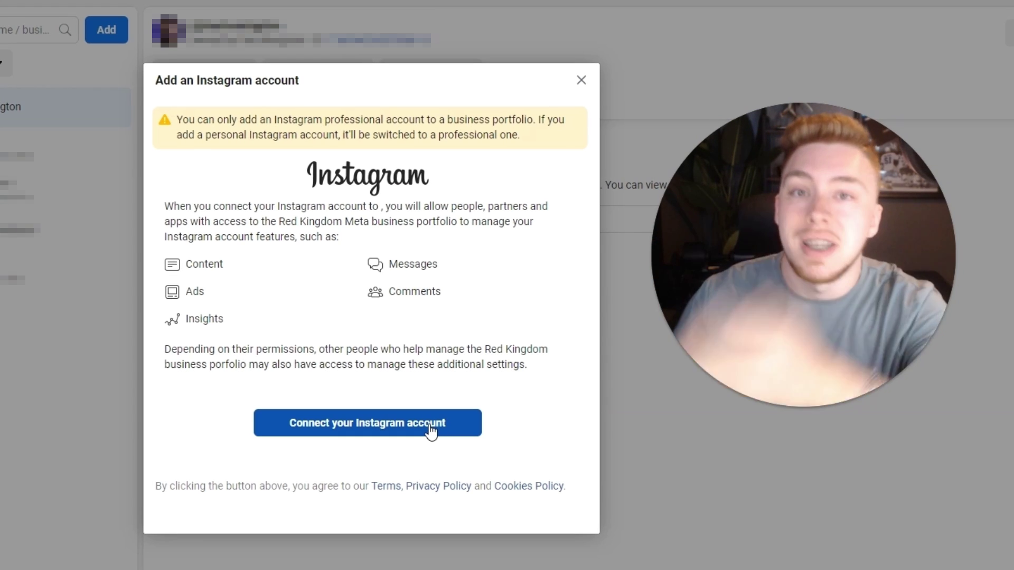
left_click(580, 81)
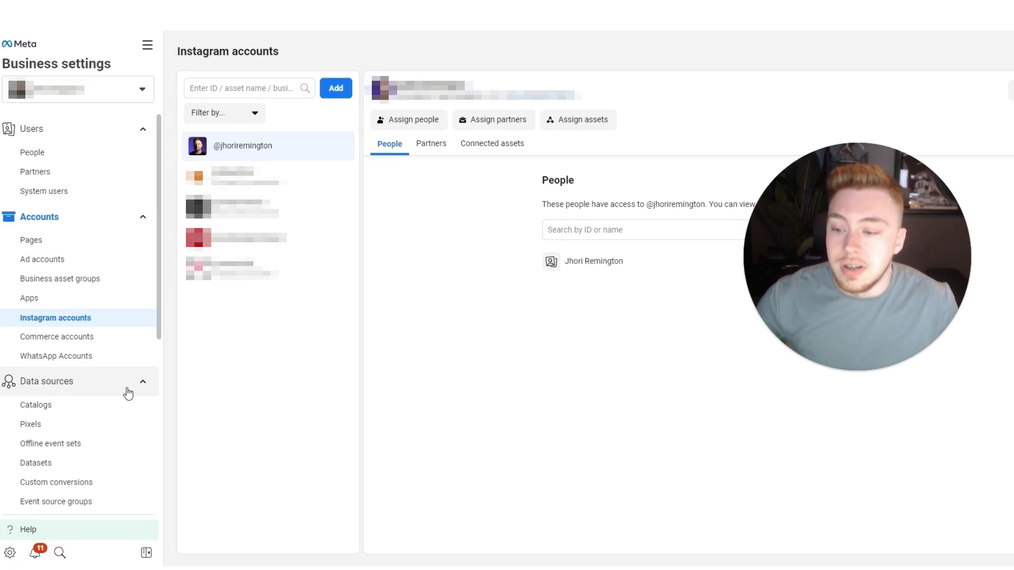
View the form for creating a new dataset under the business's data sources, and close it without creating one
scroll(124, 394, "down", 3)
left_click(99, 349)
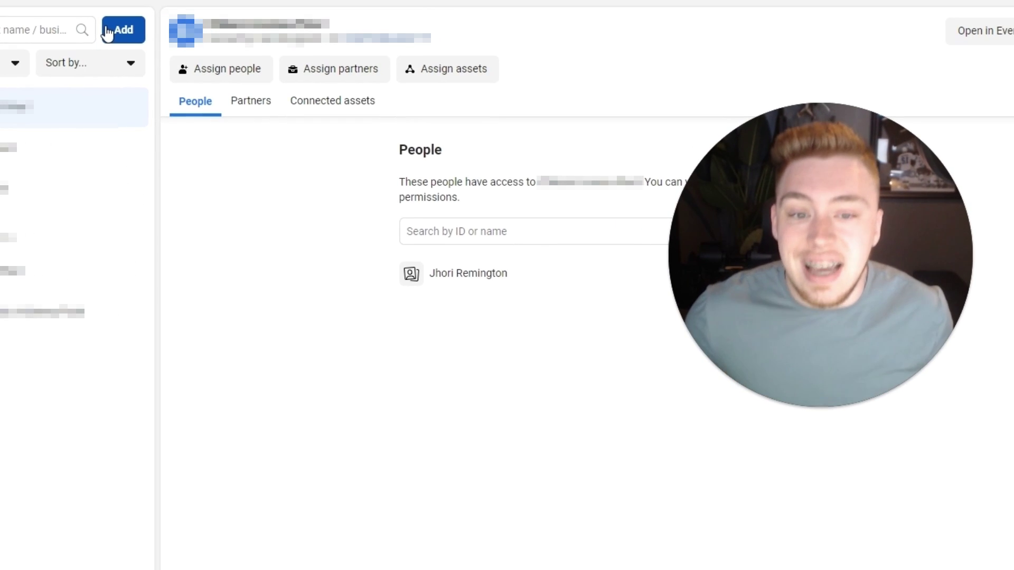
left_click(134, 34)
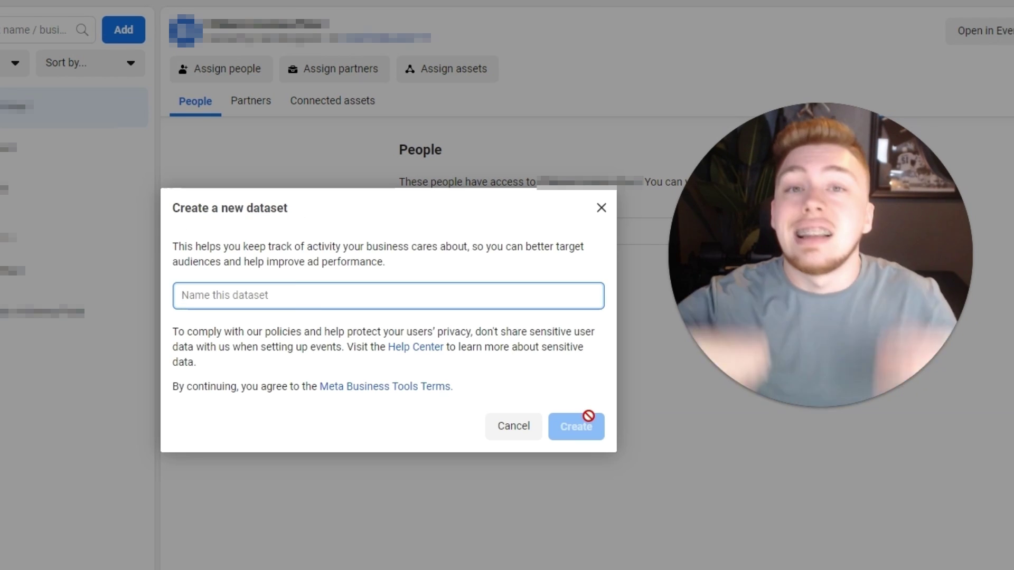
left_click(600, 207)
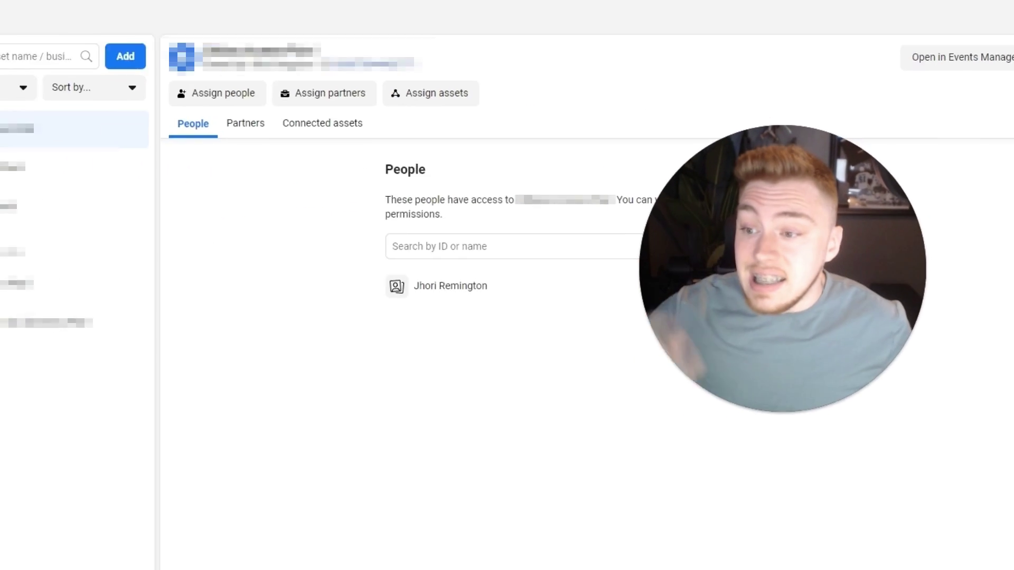
Open the YouTube demo ad account's billing settings from its edit form and view its payment methods
left_click(135, 265)
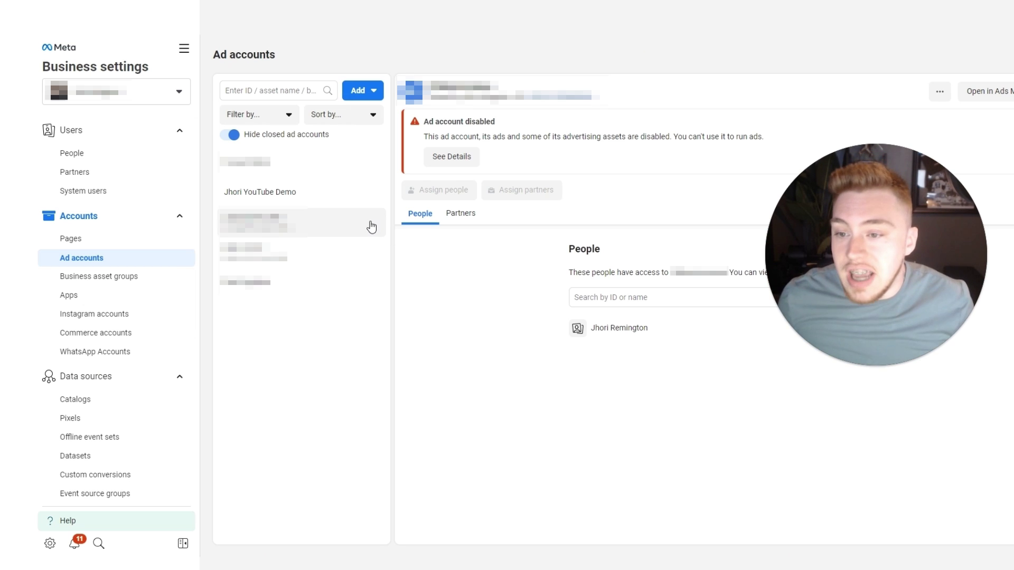
left_click(329, 199)
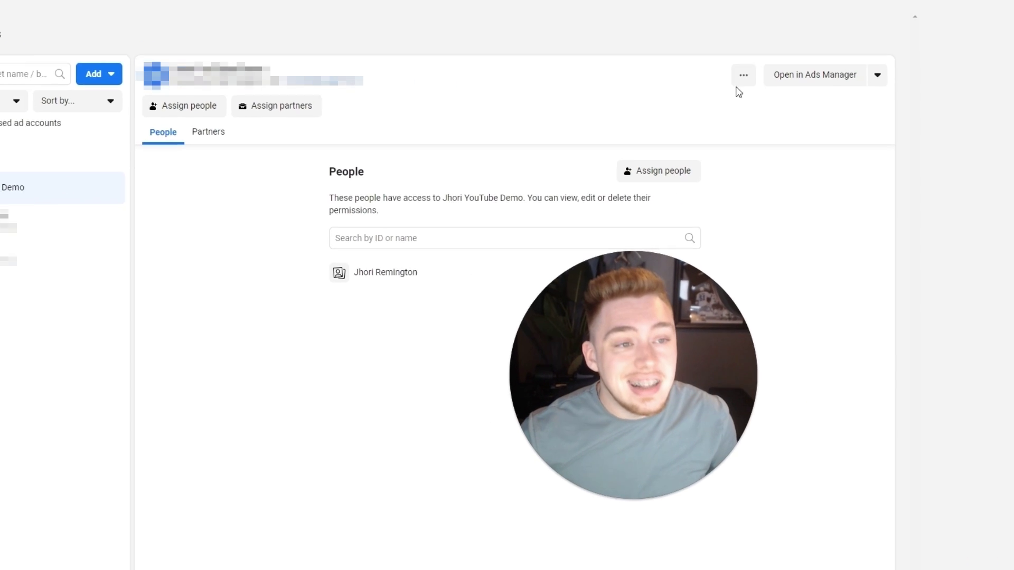
left_click(744, 79)
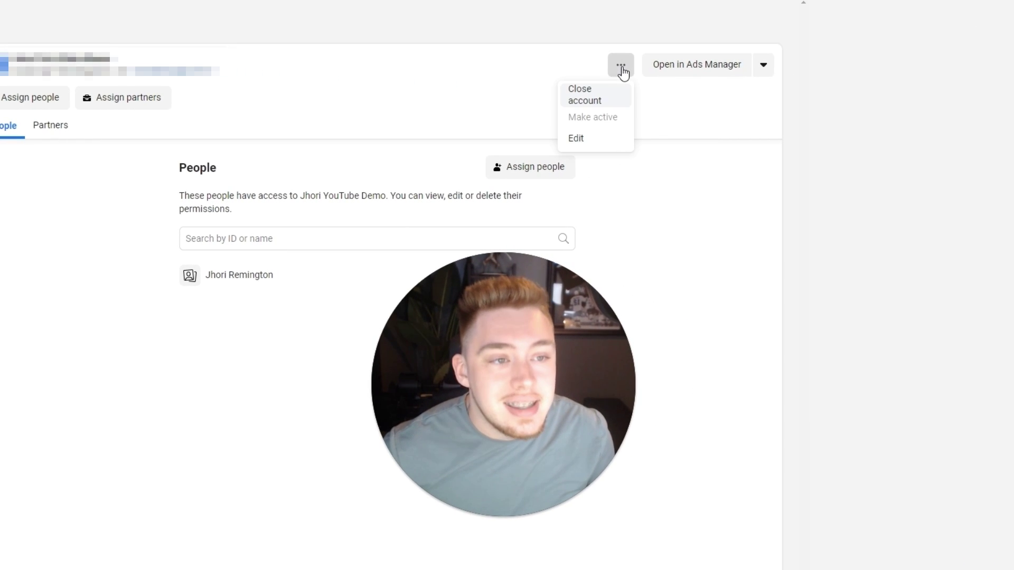
left_click(575, 138)
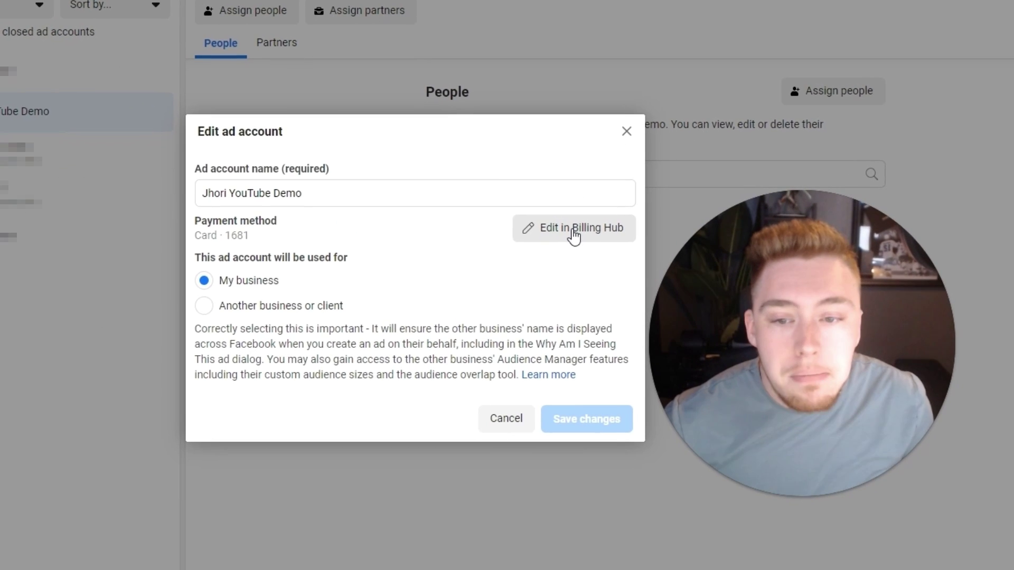
left_click(573, 235)
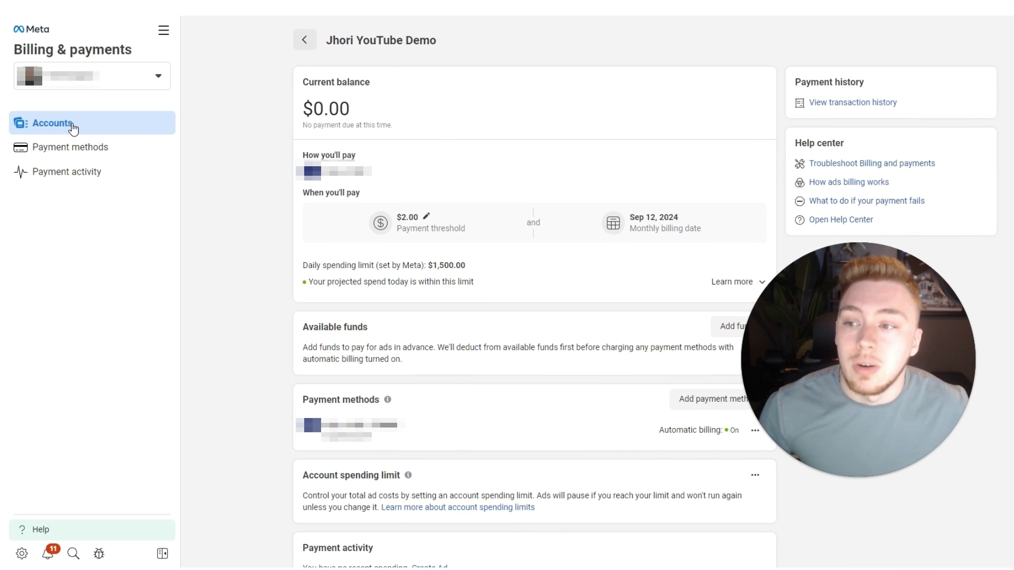
left_click(97, 152)
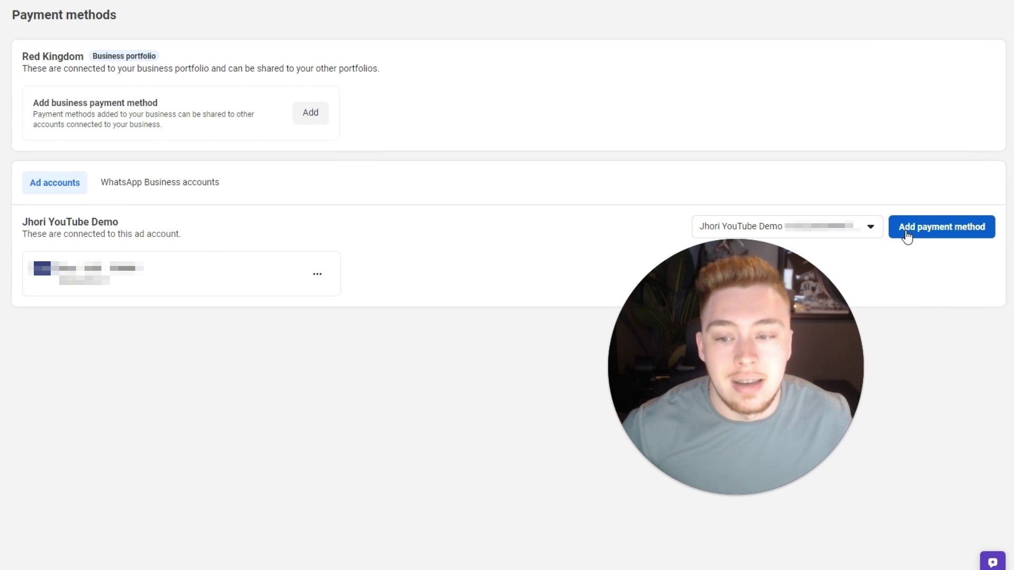
Return to the people list in Business settings and view the listed person's details and assigned assets
left_click(1, 69)
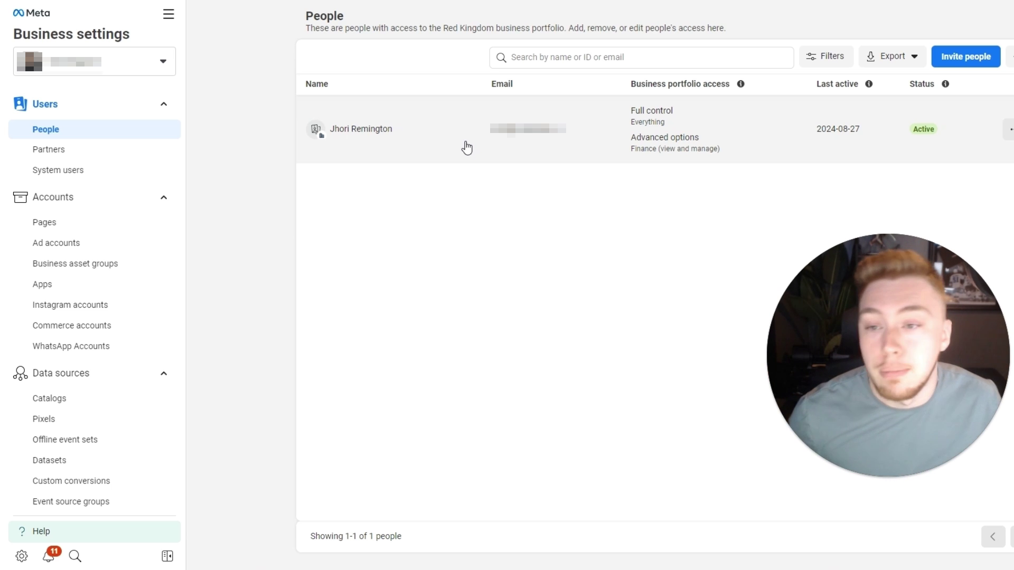
left_click(136, 153)
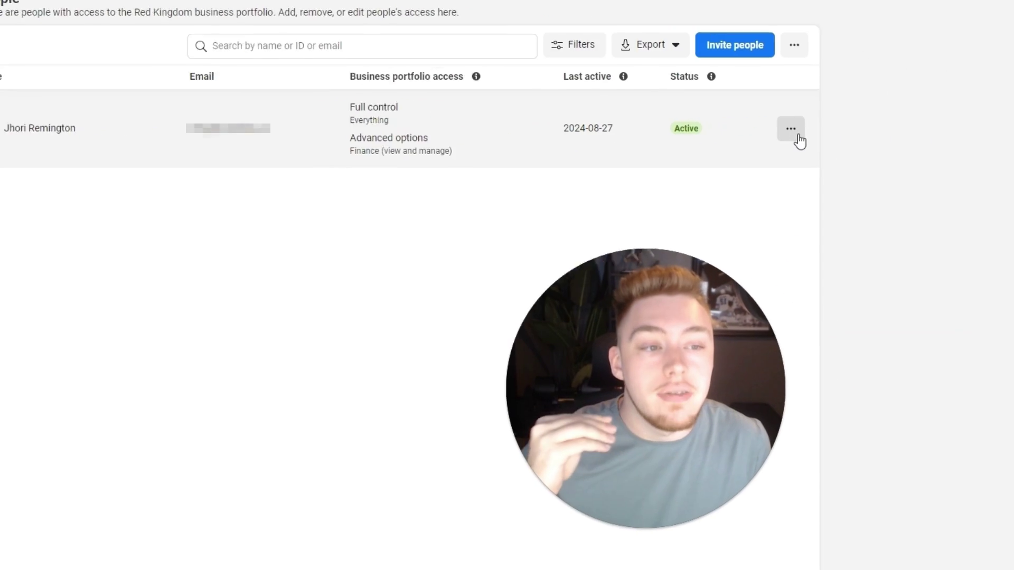
left_click(1007, 130)
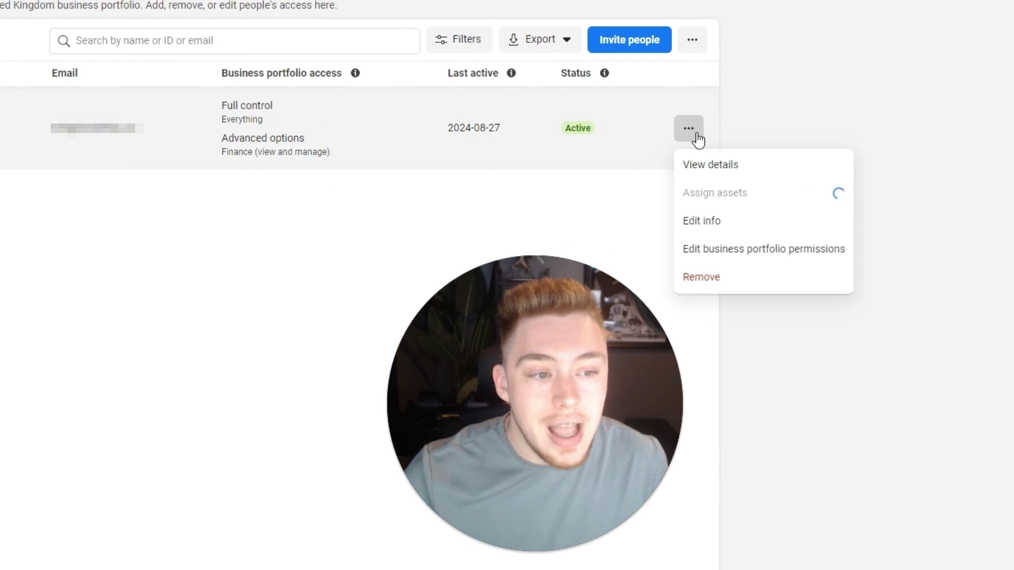
left_click(711, 163)
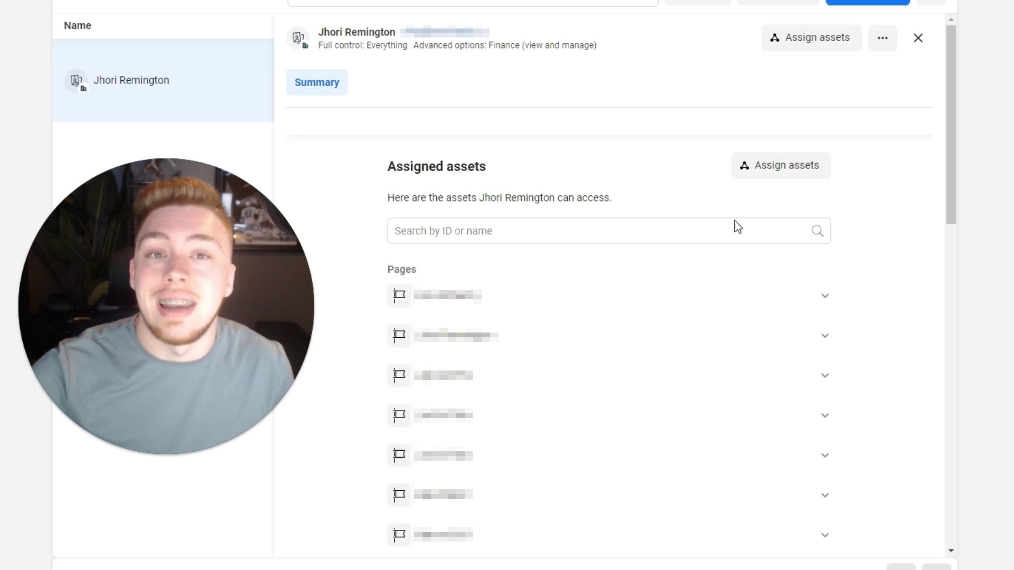
Review the assignable permissions for Pages, ad accounts, pixels and Instagram accounts for this person, and close without saving
left_click(804, 175)
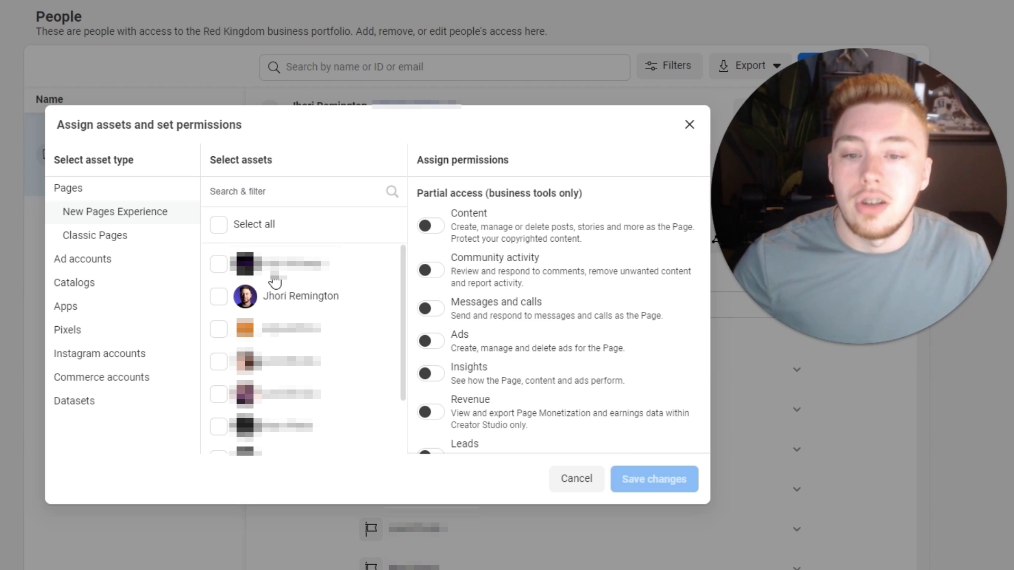
left_click(100, 261)
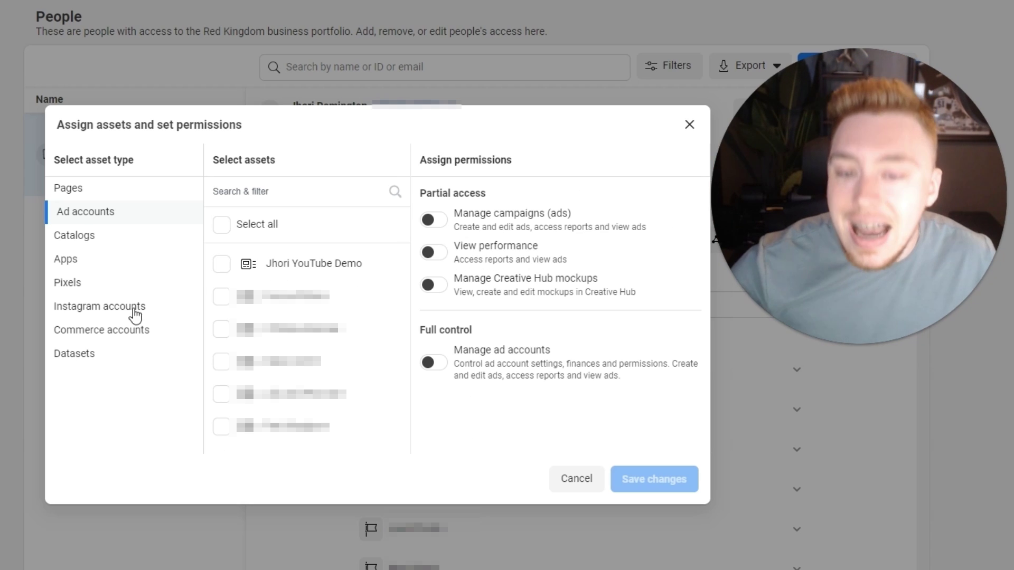
left_click(85, 280)
left_click(113, 308)
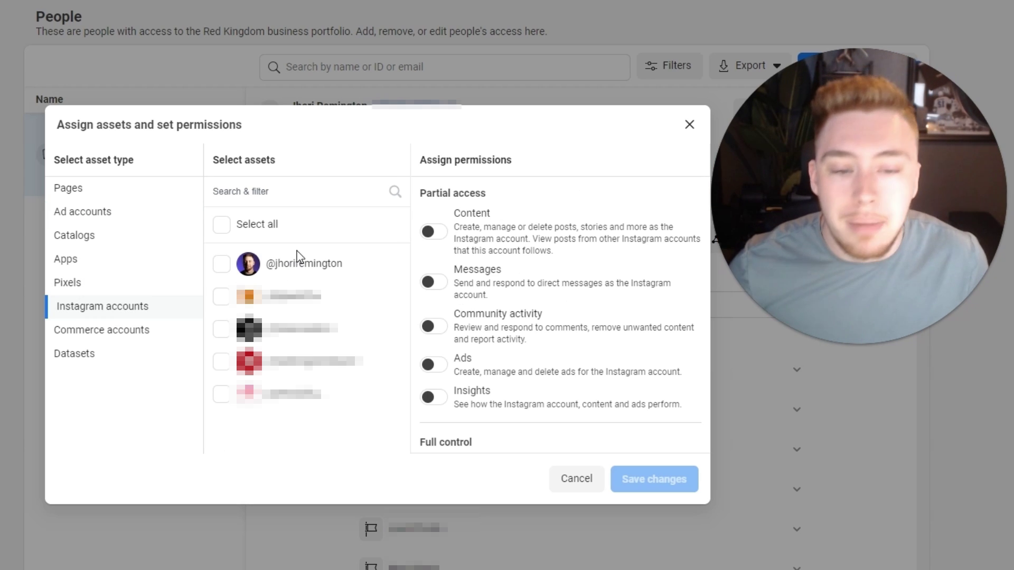
scroll(493, 294, "down", 2)
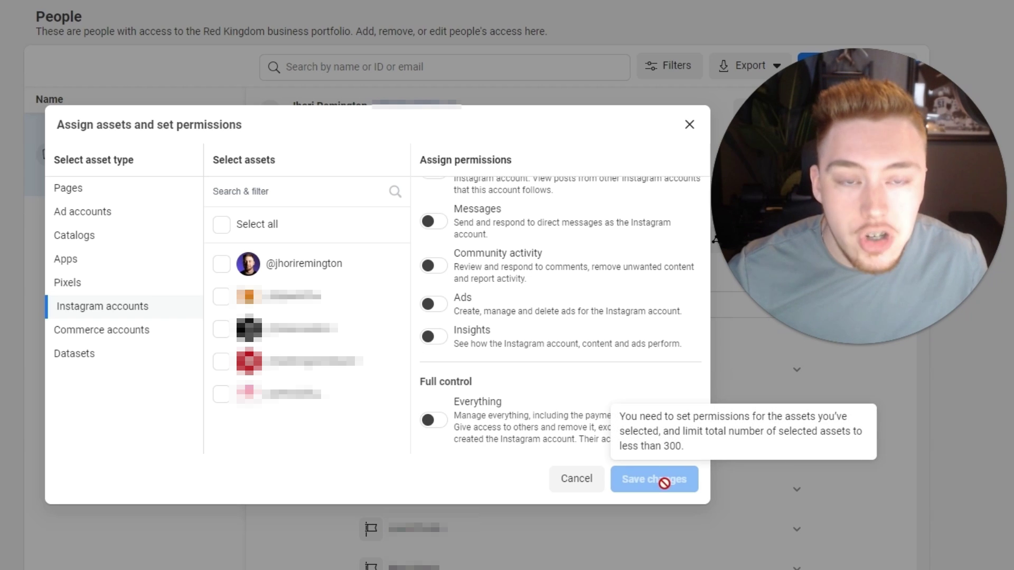
left_click(689, 121)
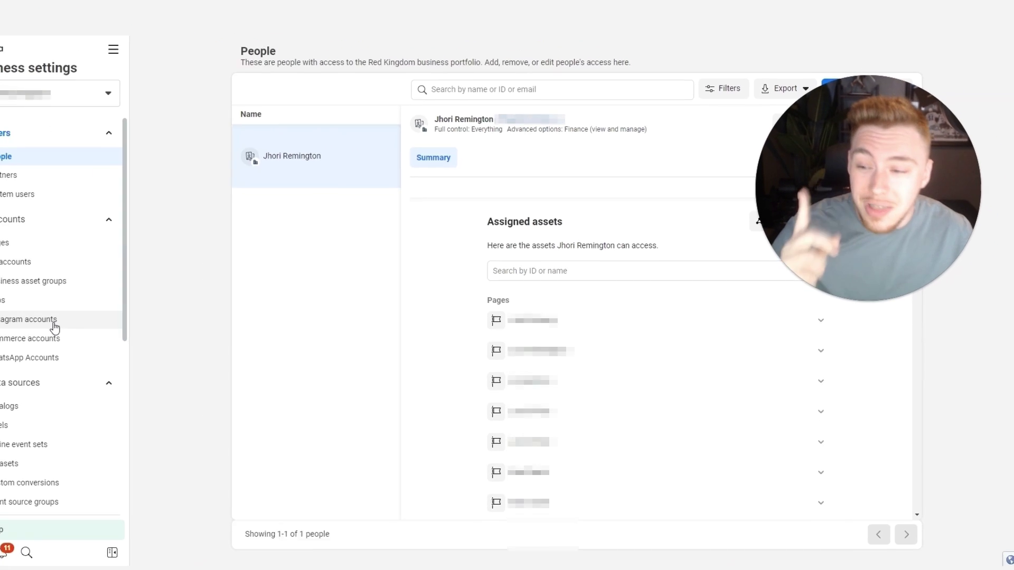
View the business's Instagram accounts and highlight the handle of the first connected account
left_click(52, 321)
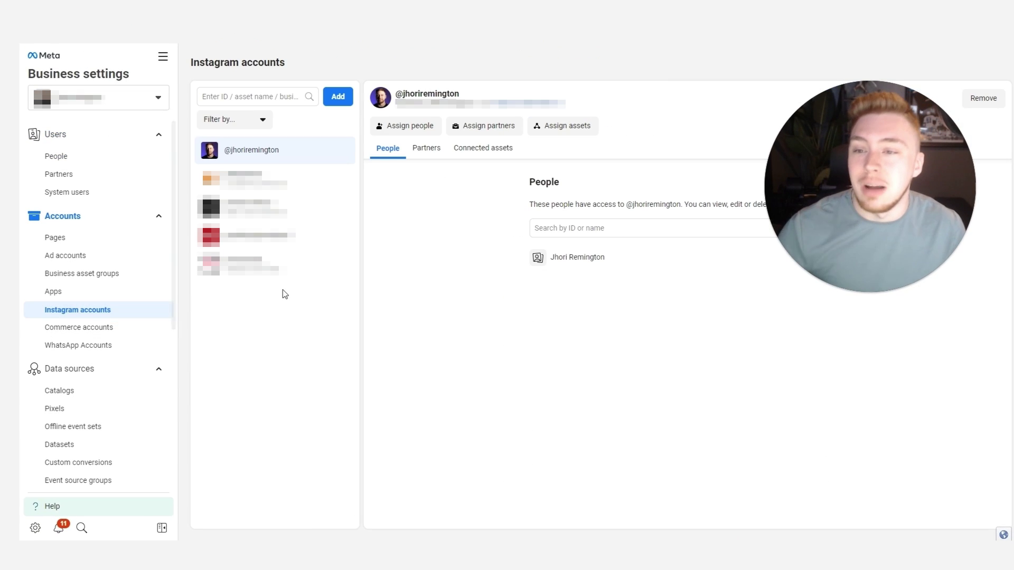
left_click_drag(459, 93, 404, 87)
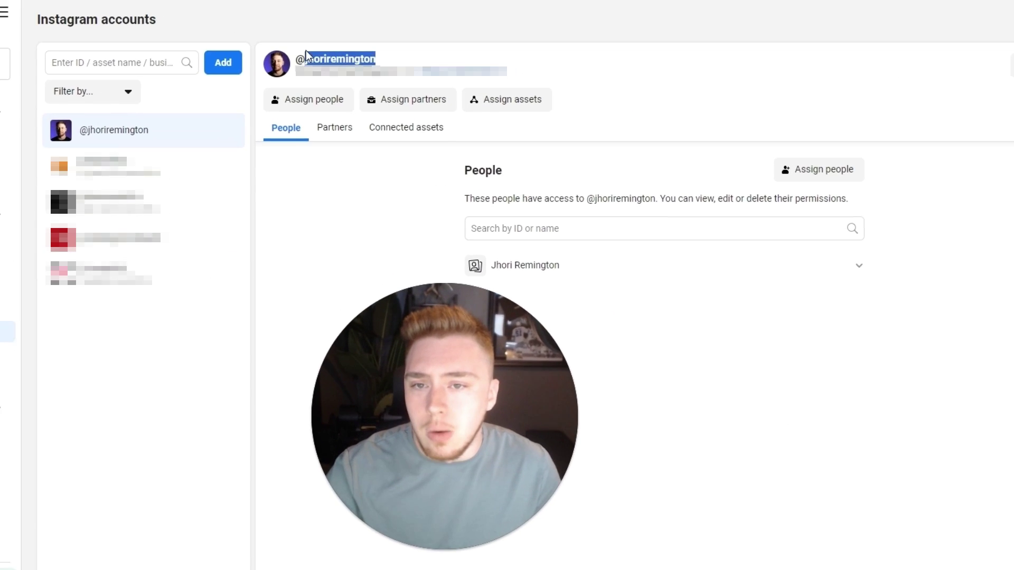
left_click_drag(305, 50, 287, 46)
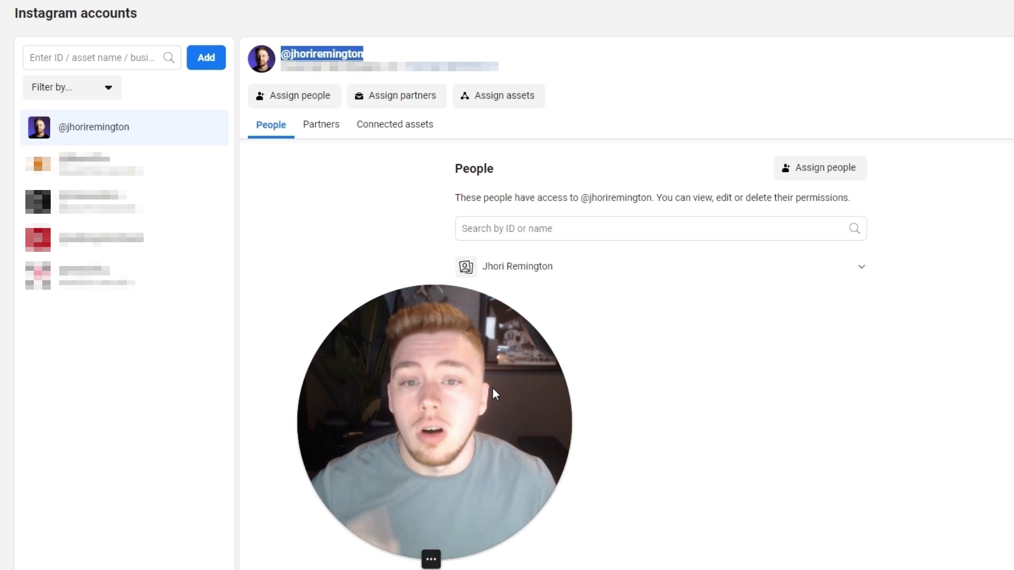
View the connected assets of the first Instagram account and open its asset assignment
left_click_drag(470, 379, 781, 409)
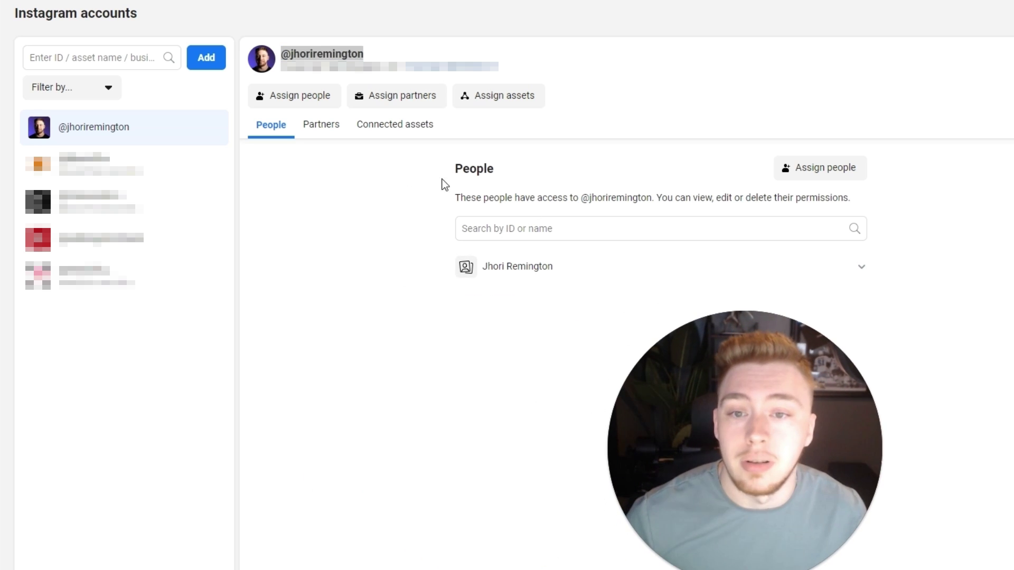
left_click(396, 129)
left_click(834, 161)
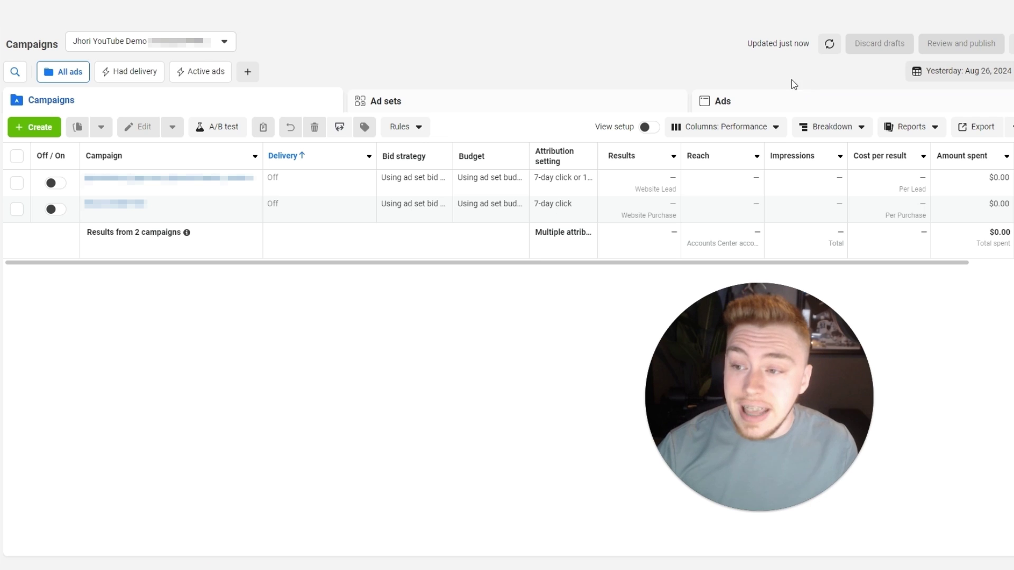
Create a new campaign with the Leads objective, using the Manual leads campaign setup
left_click(55, 130)
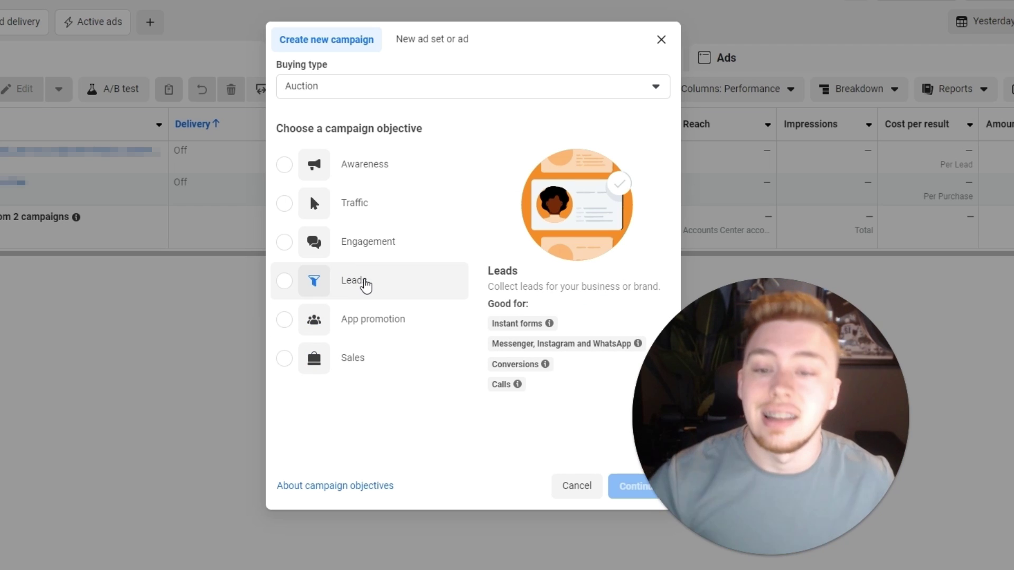
left_click(364, 284)
left_click(620, 491)
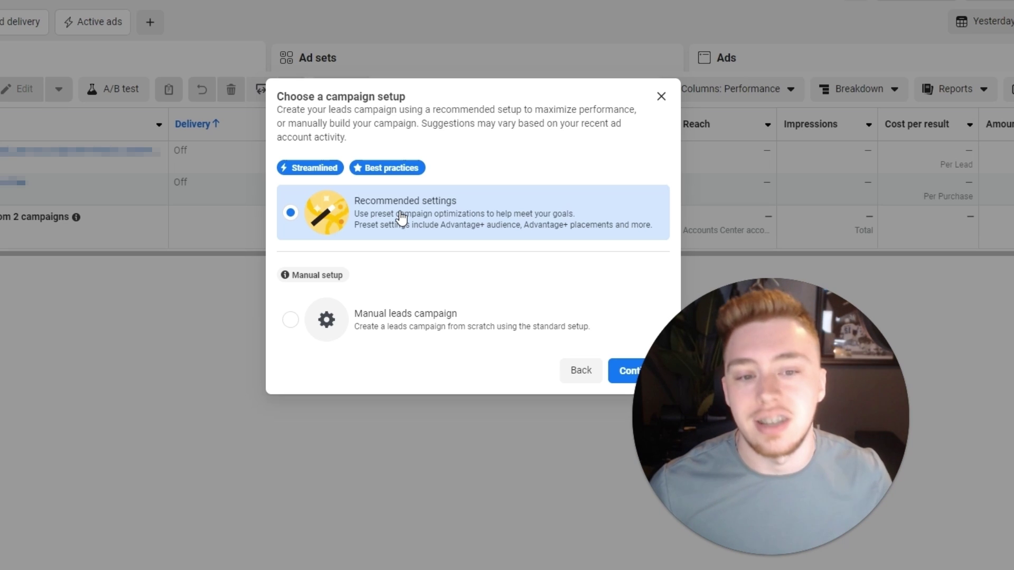
left_click(436, 315)
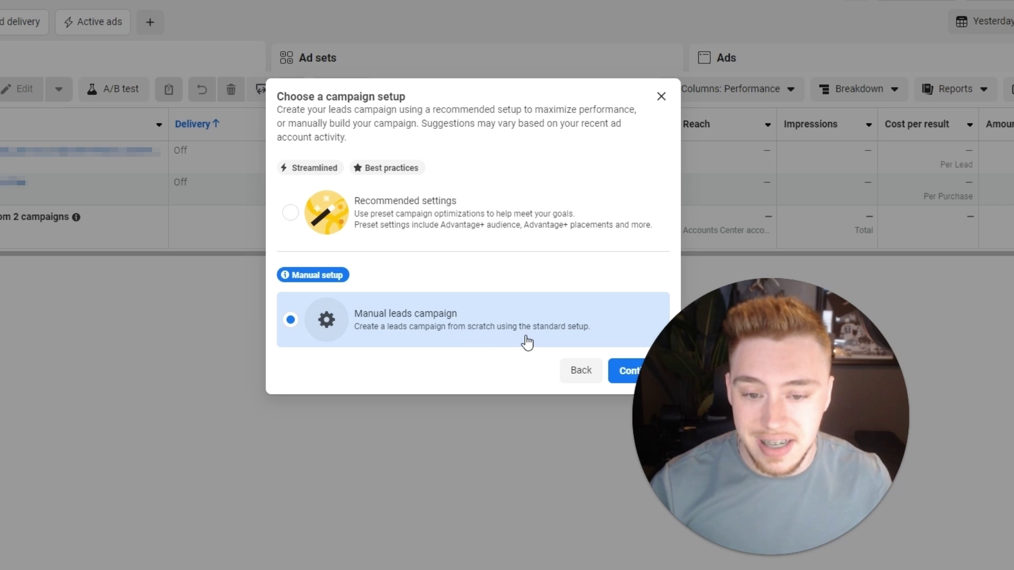
left_click(623, 371)
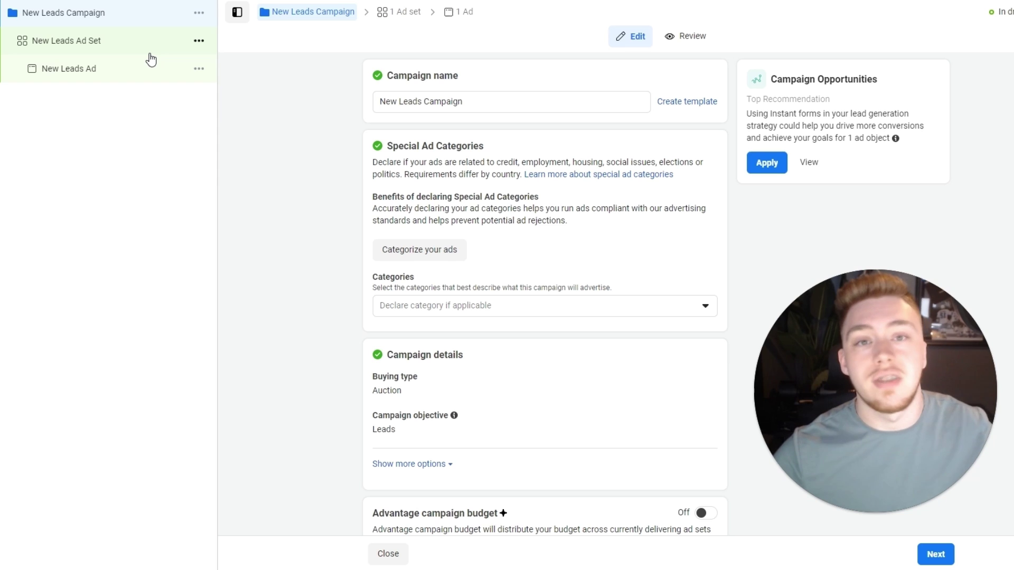
Open the New Leads Ad and examine its format options, multi-advertiser setting, media placements and creative fields
left_click(150, 63)
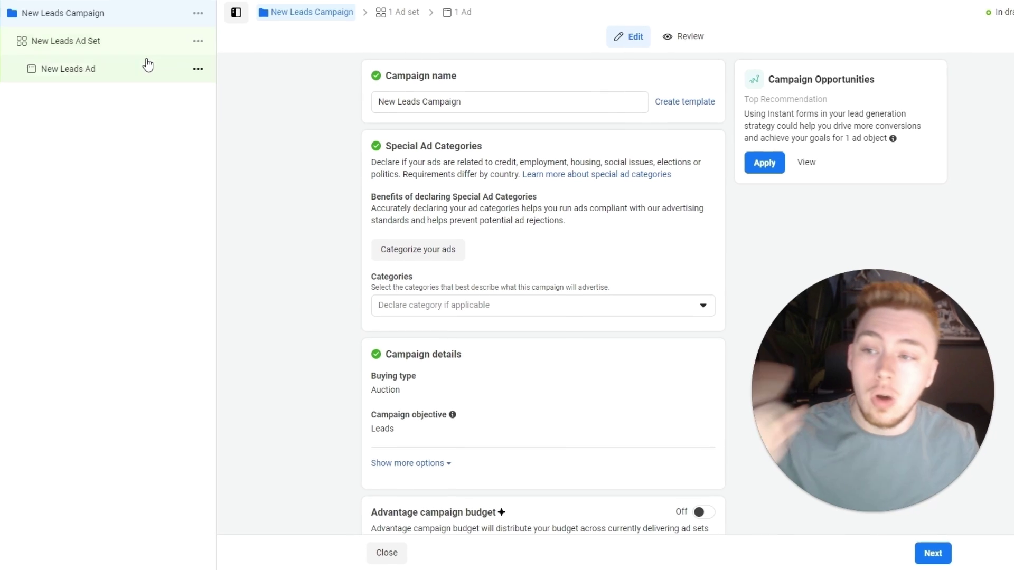
scroll(523, 249, "down", 5)
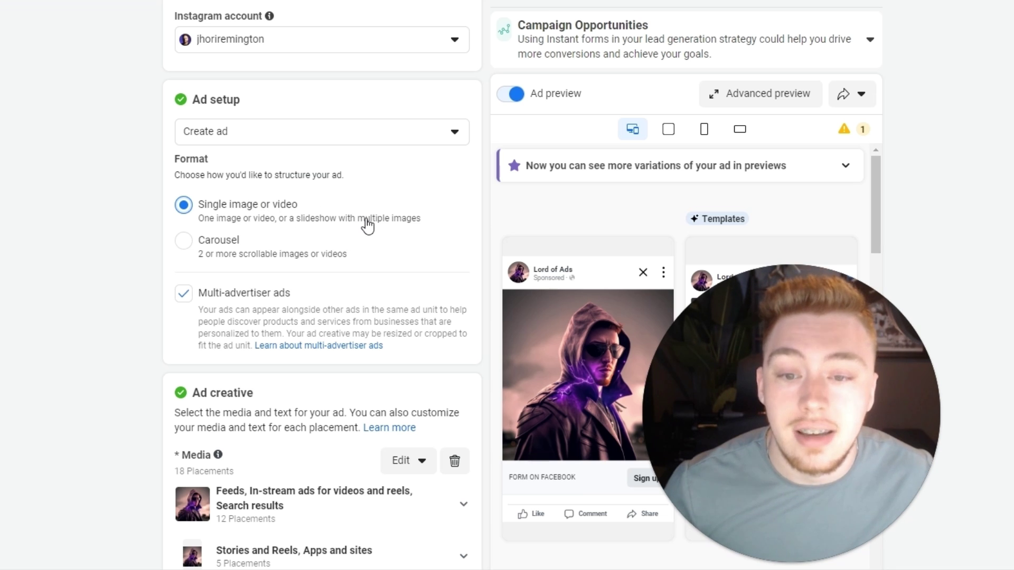
scroll(368, 226, "down", 4)
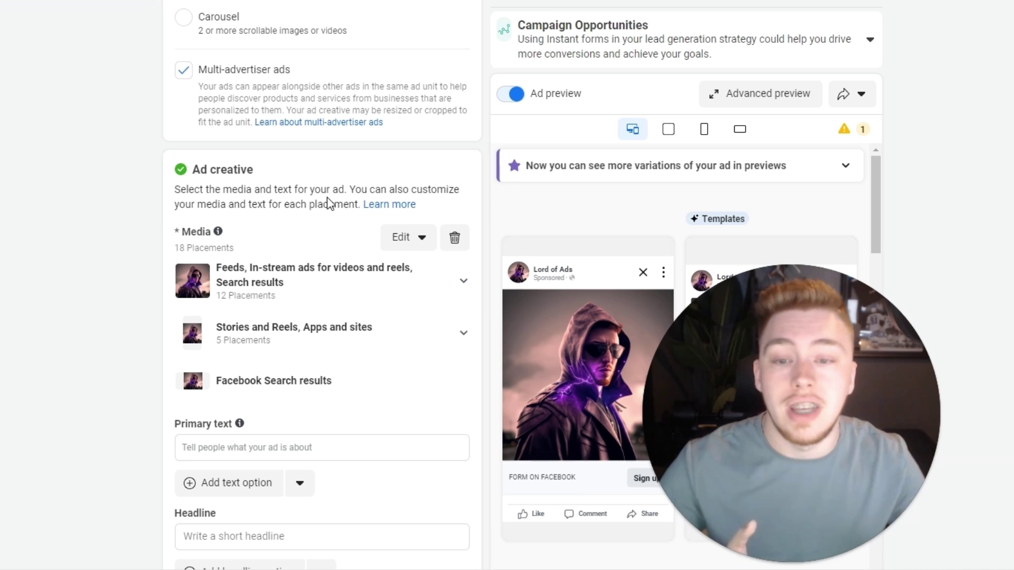
scroll(328, 202, "down", 1)
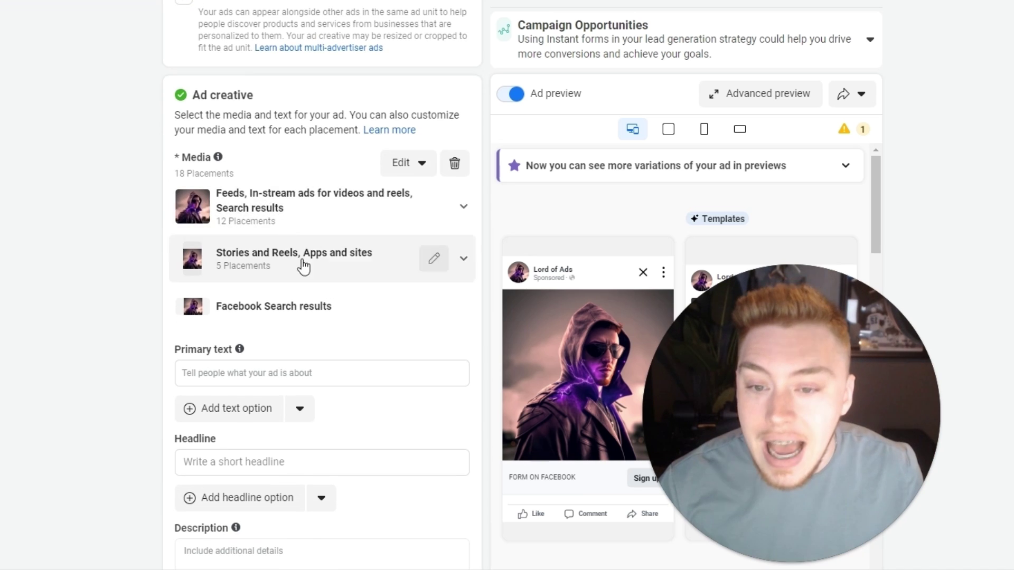
scroll(312, 153, "down", 1)
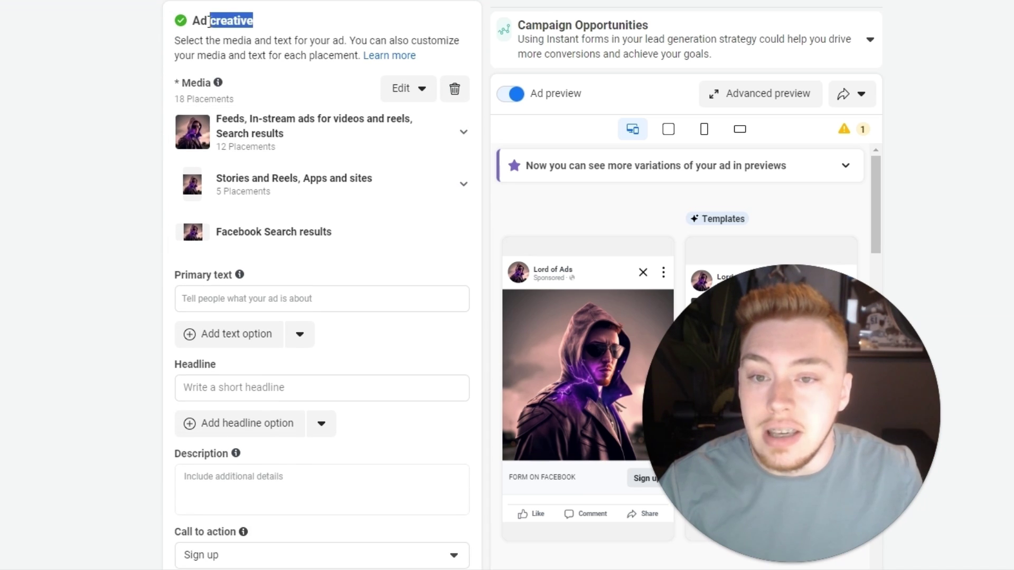
scroll(350, 185, "down", 2)
Enter "Show you what it looks like" as the ad's primary text and copy that text
left_click(353, 201)
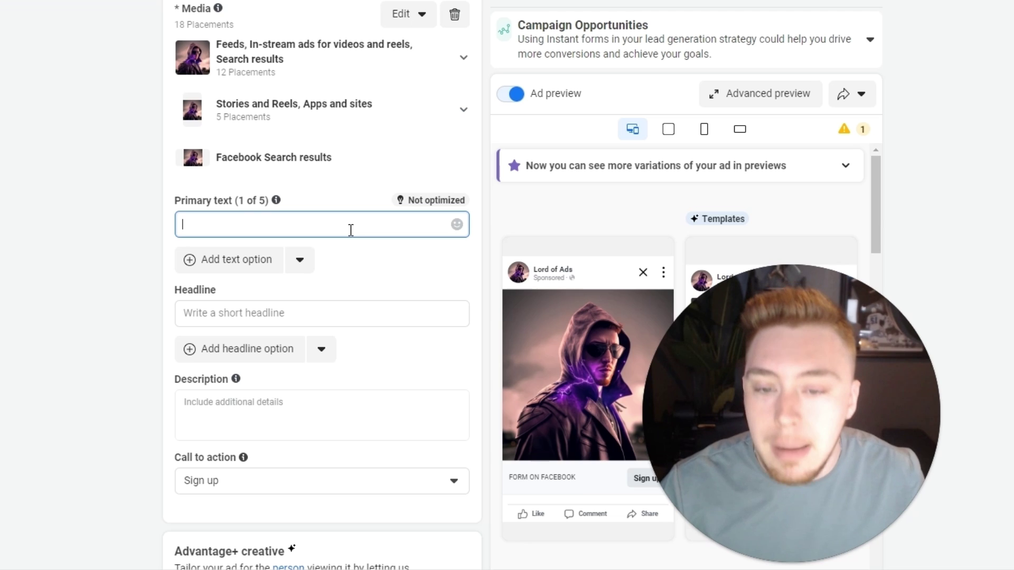
scroll(343, 221, "down", 1)
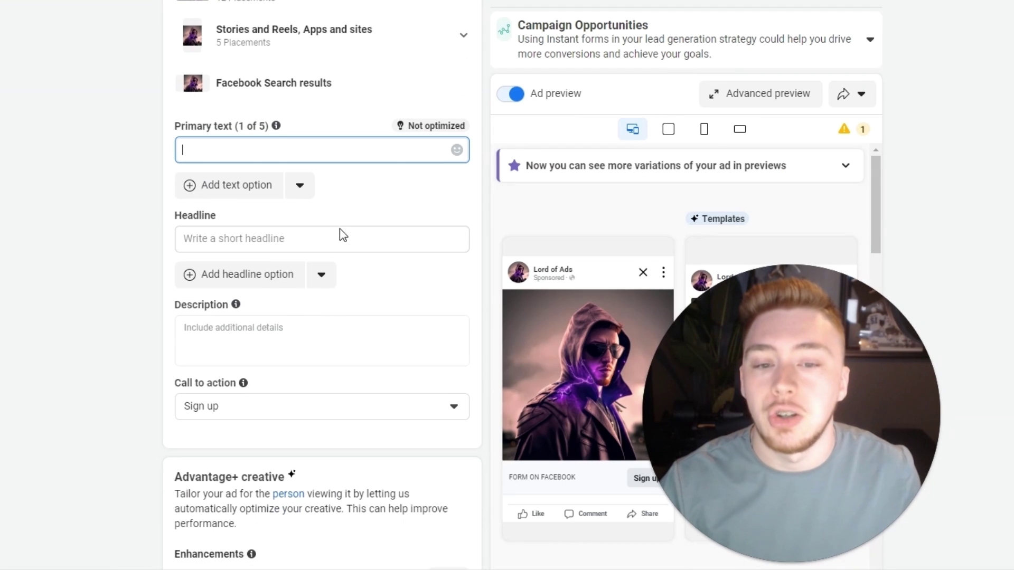
left_click(301, 342)
left_click(321, 155)
type("Show you what it looks like")
key("ctrl+a")
key("ctrl+c")
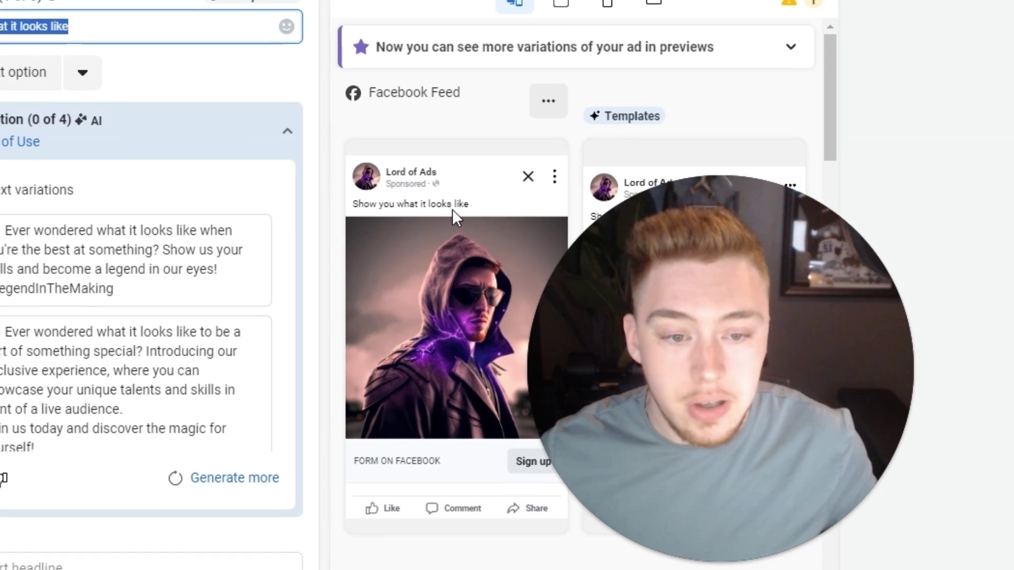
Paste the copied primary text as the ad's headline and check it in the Facebook feed preview
left_click_drag(740, 302, 761, 243)
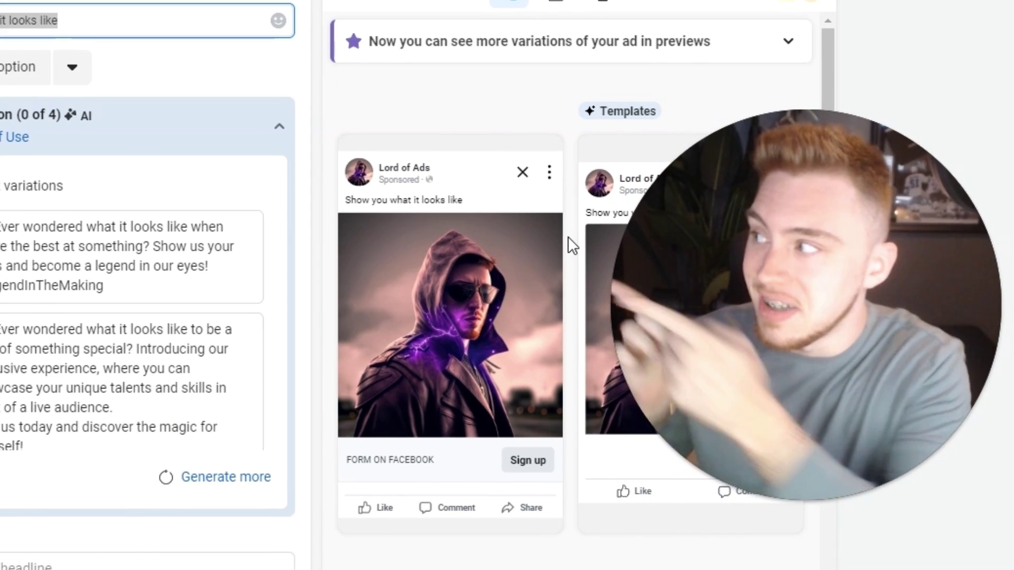
scroll(568, 236, "down", 3)
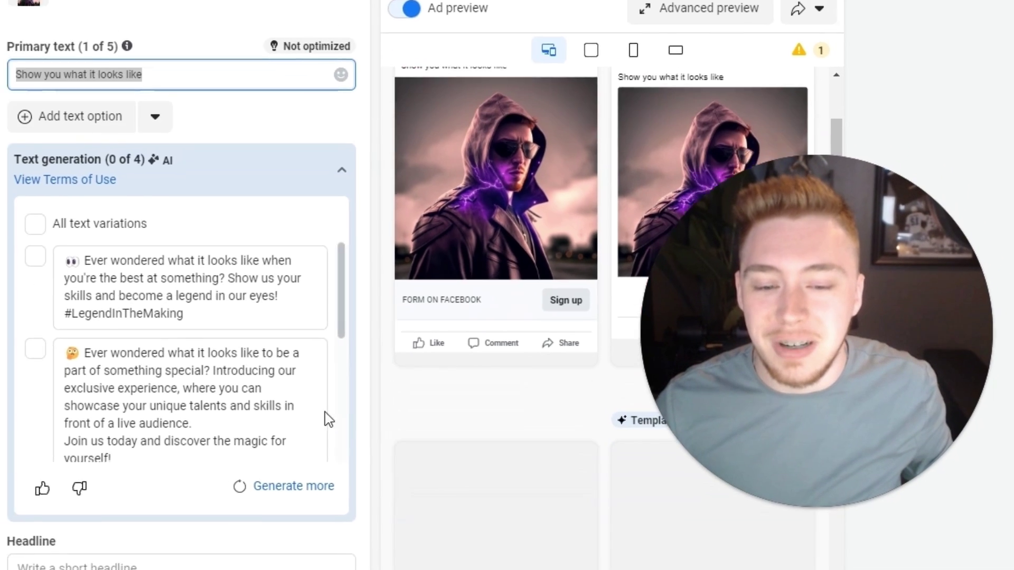
scroll(325, 411, "down", 3)
scroll(400, 447, "down", 4)
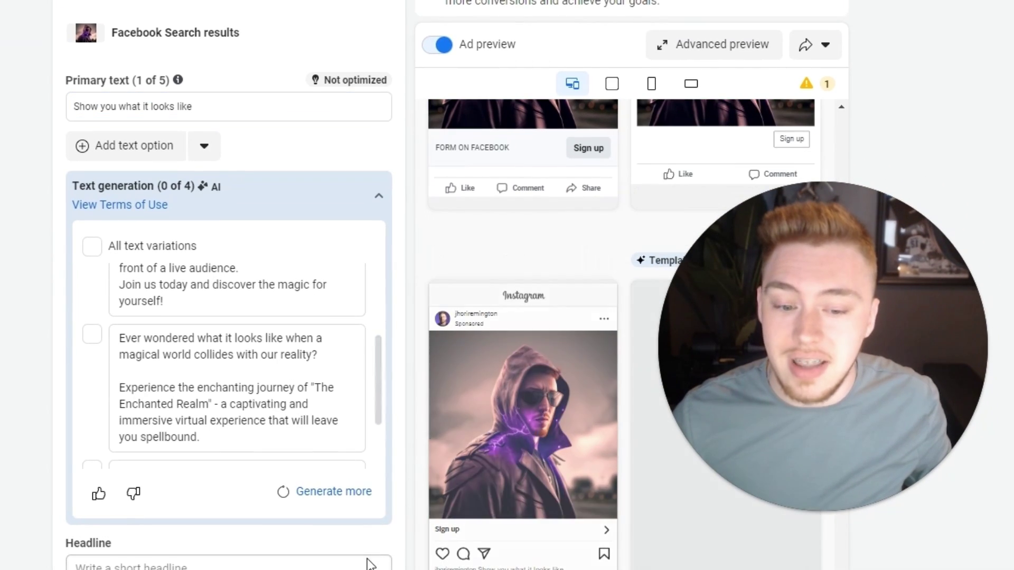
scroll(901, 132, "down", 2)
left_click(268, 485)
key("ctrl+v")
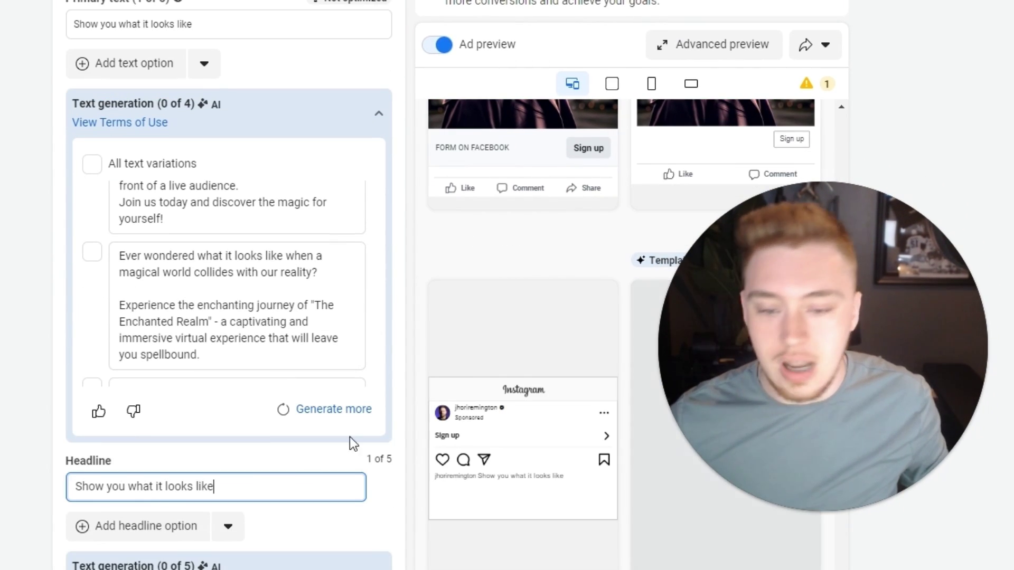
scroll(473, 243, "up", 3)
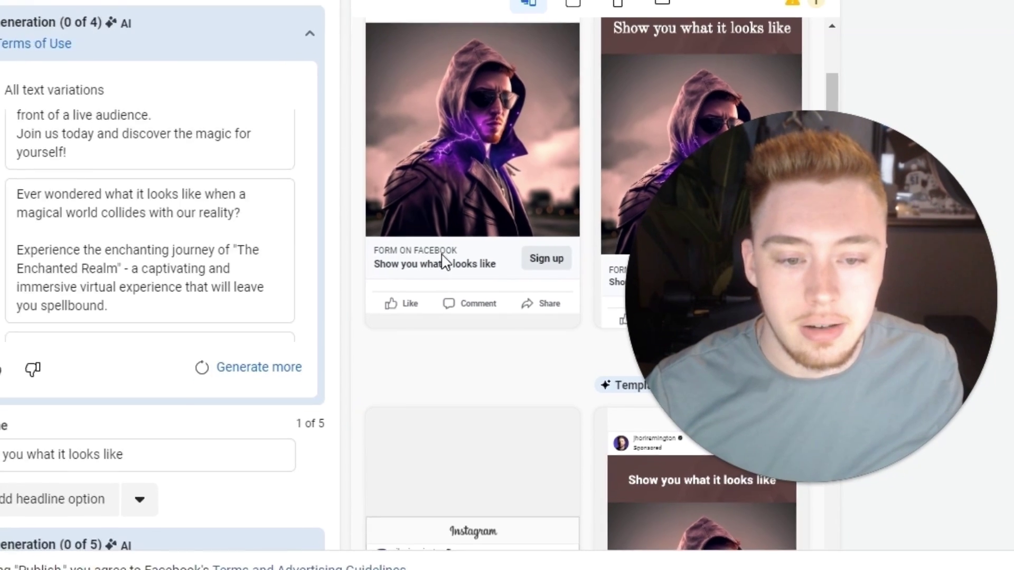
View the available call-to-action options for the ad
scroll(158, 317, "down", 5)
scroll(159, 264, "down", 6)
left_click(133, 263)
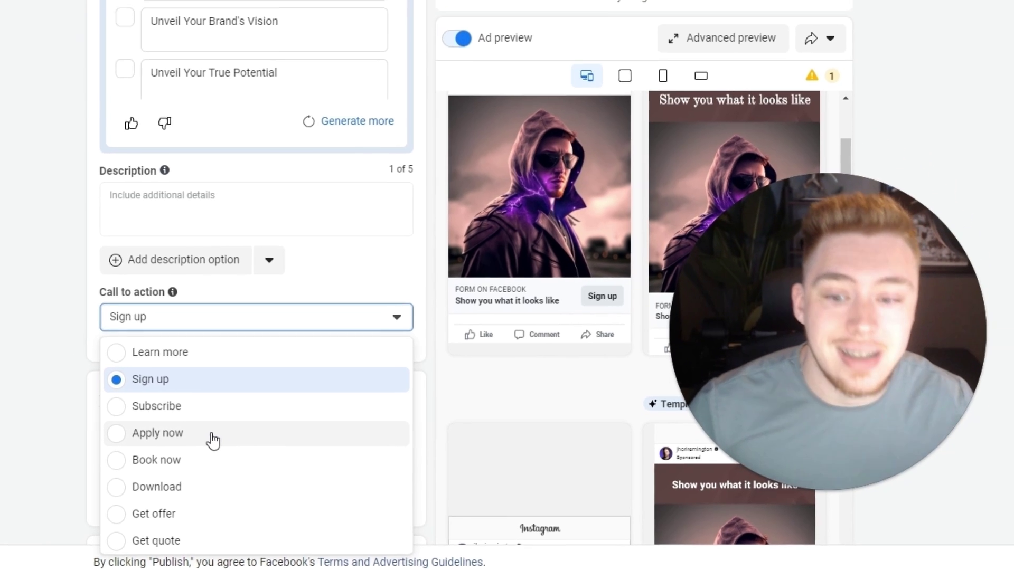
Turn on all Advantage+ creative optimizations for the ad and save them
scroll(378, 240, "down", 5)
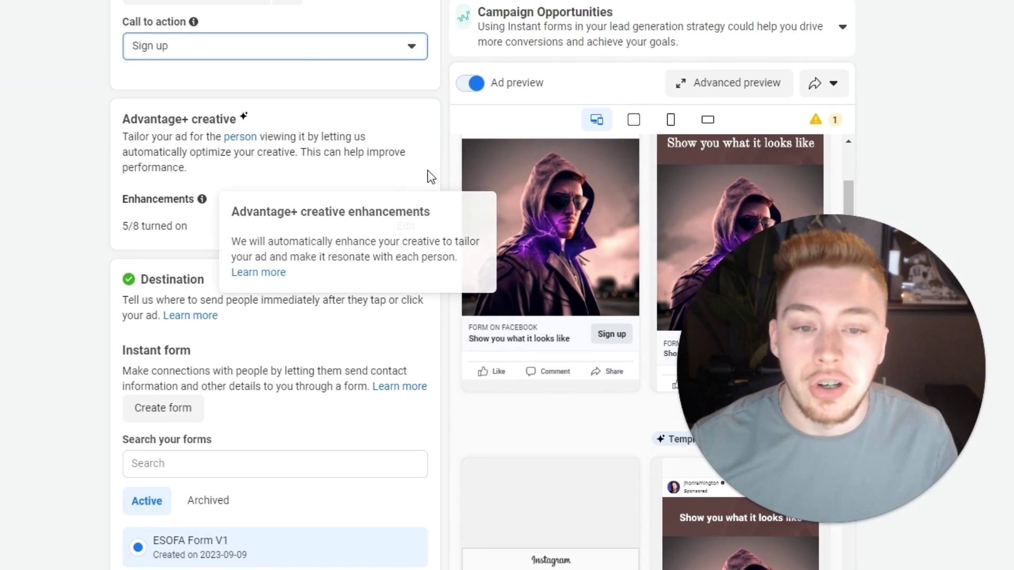
left_click(411, 229)
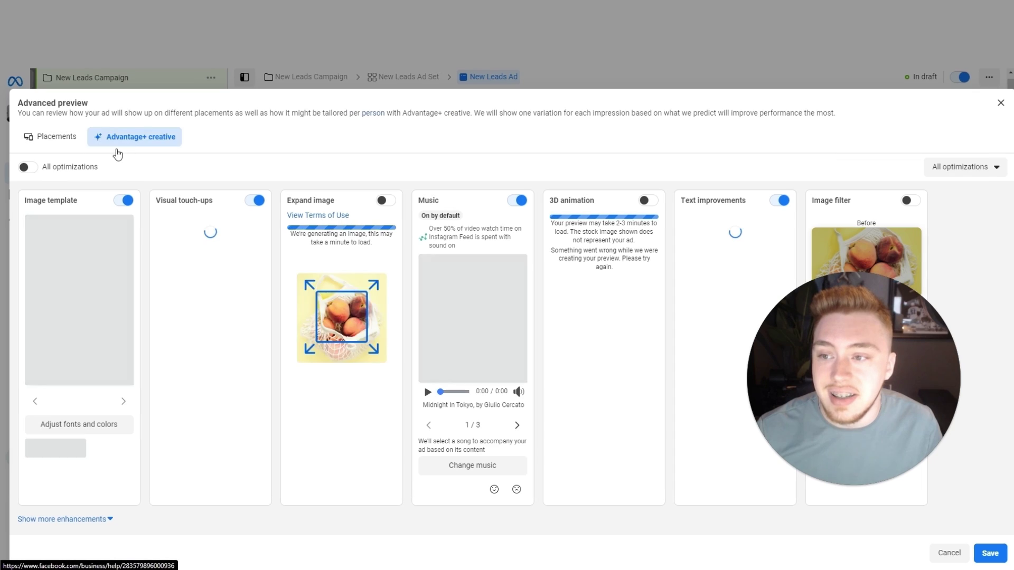
left_click(37, 169)
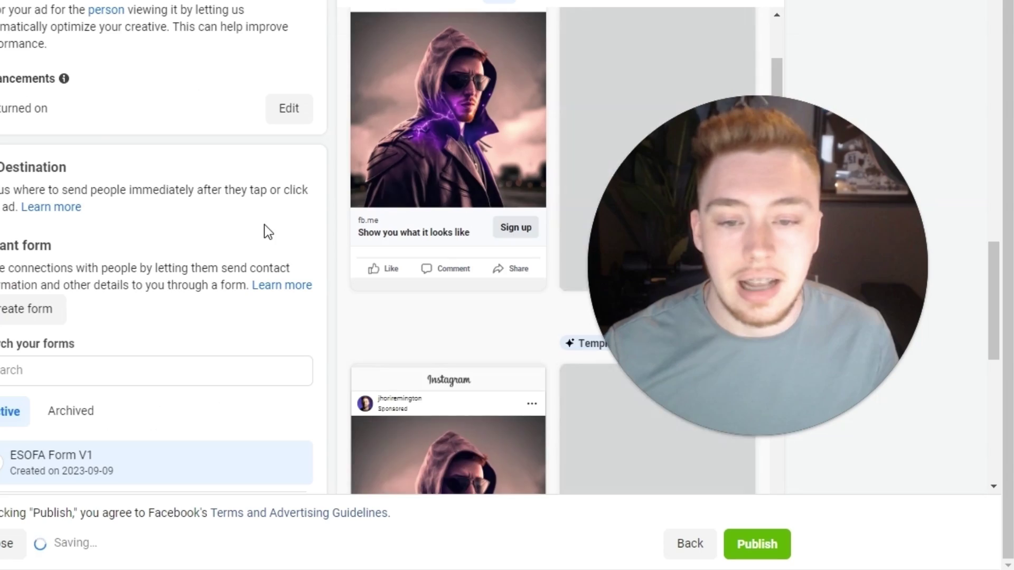
Review the ad's instant forms, and set the conversion location of New Leads Ad Set to Website
scroll(195, 190, "down", 5)
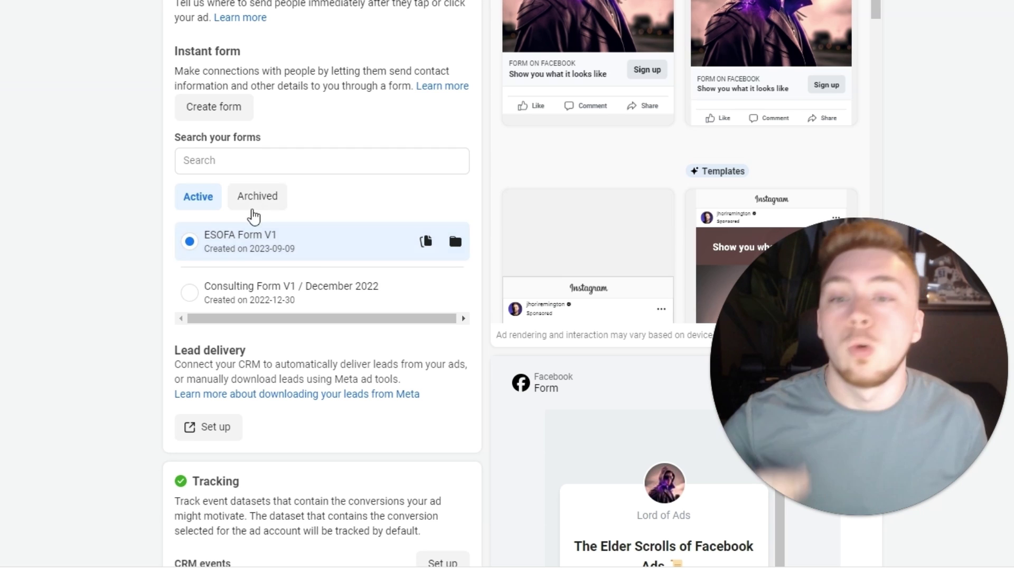
scroll(97, 254, "up", 5)
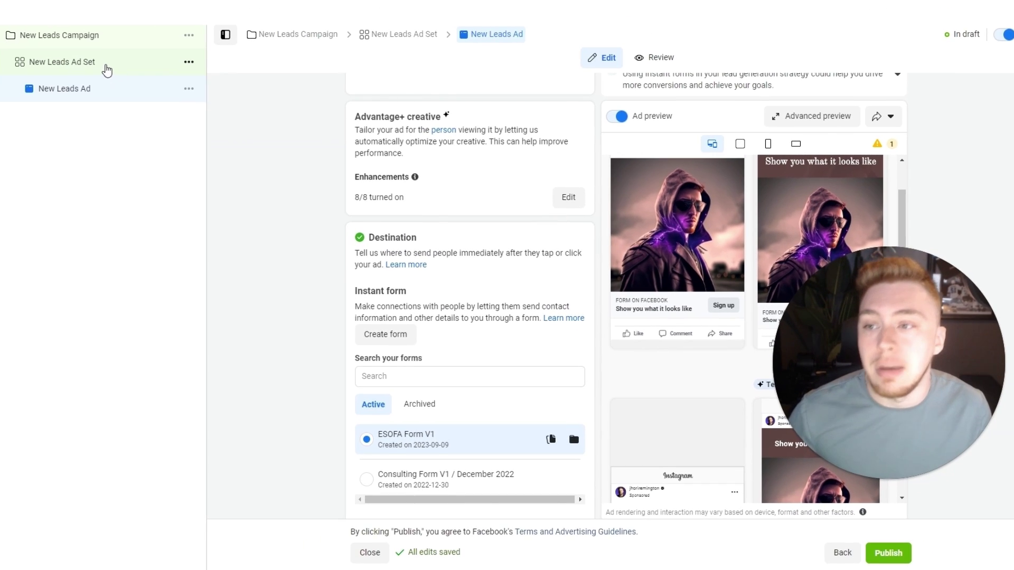
left_click(106, 68)
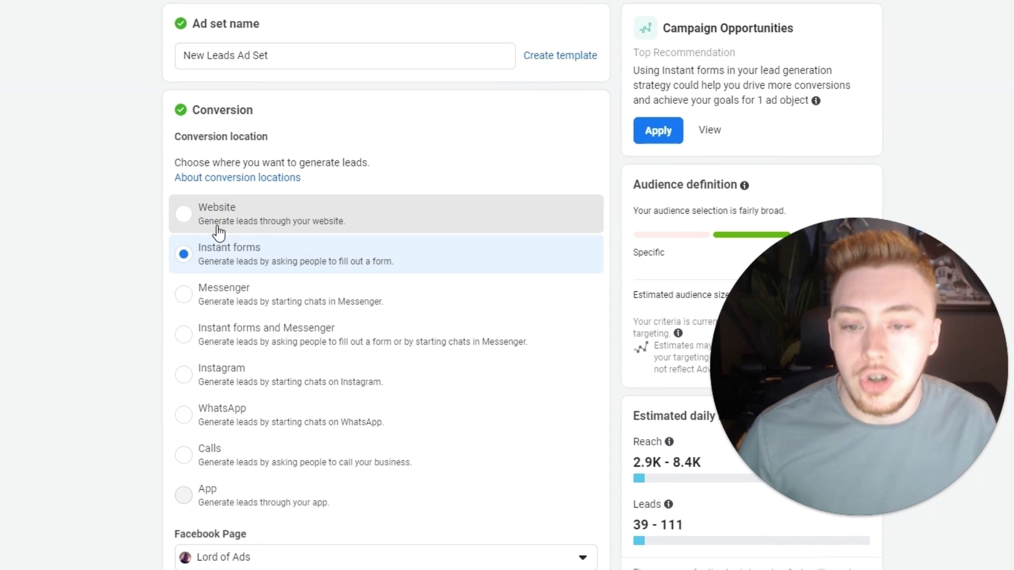
left_click(218, 230)
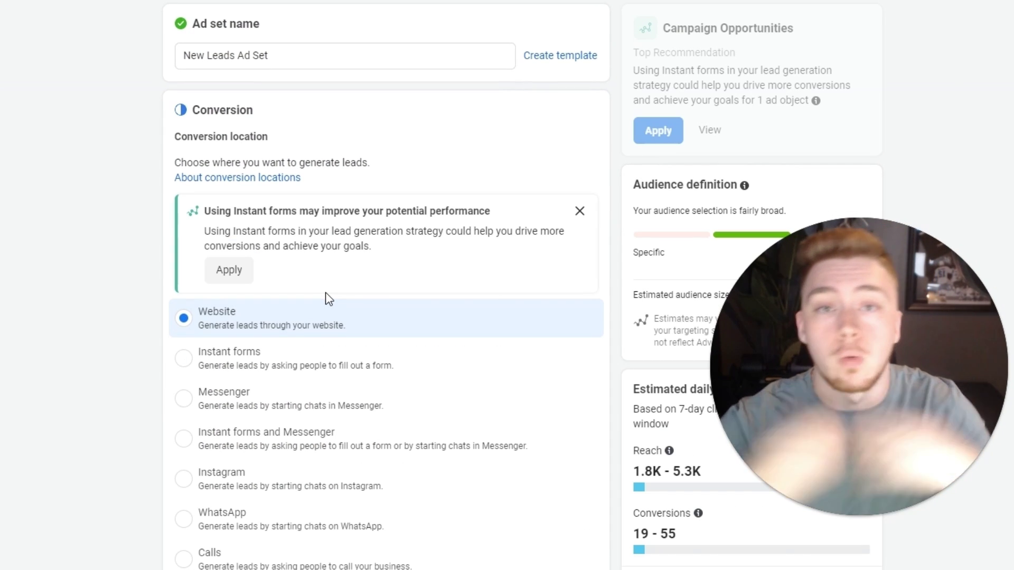